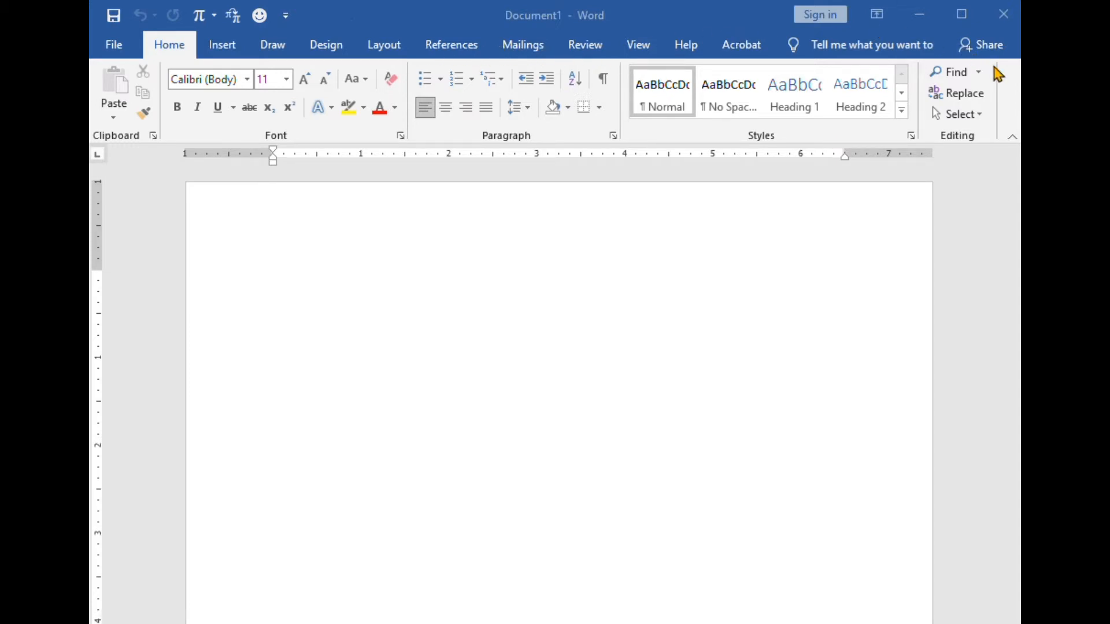
Enable the Developer tab among the main tabs in Word's ribbon customization options
right_click(1011, 94)
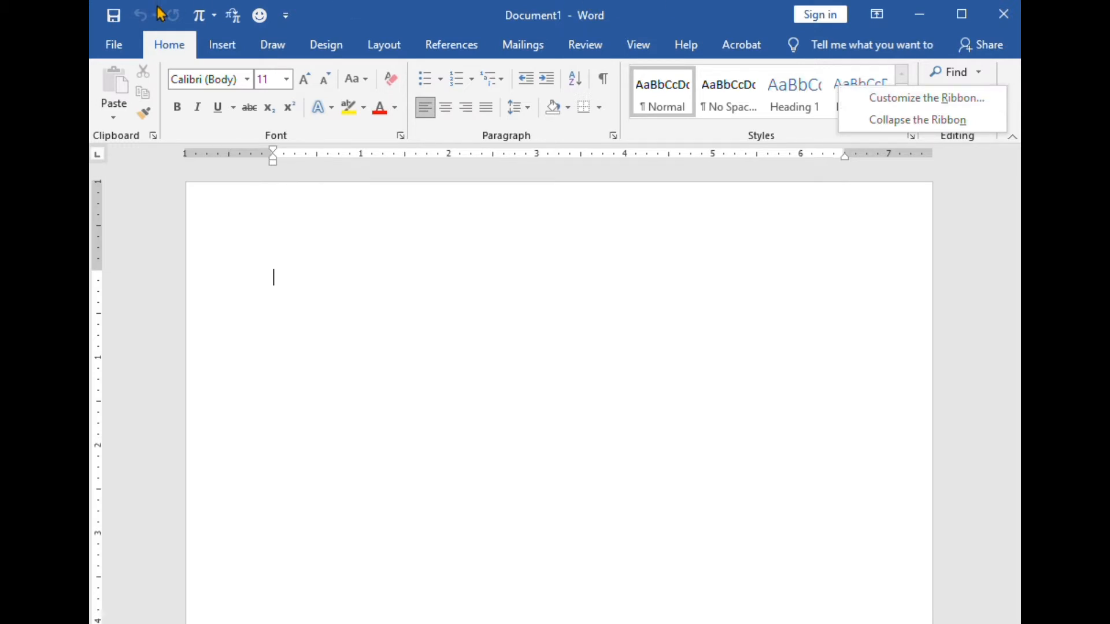
click(113, 43)
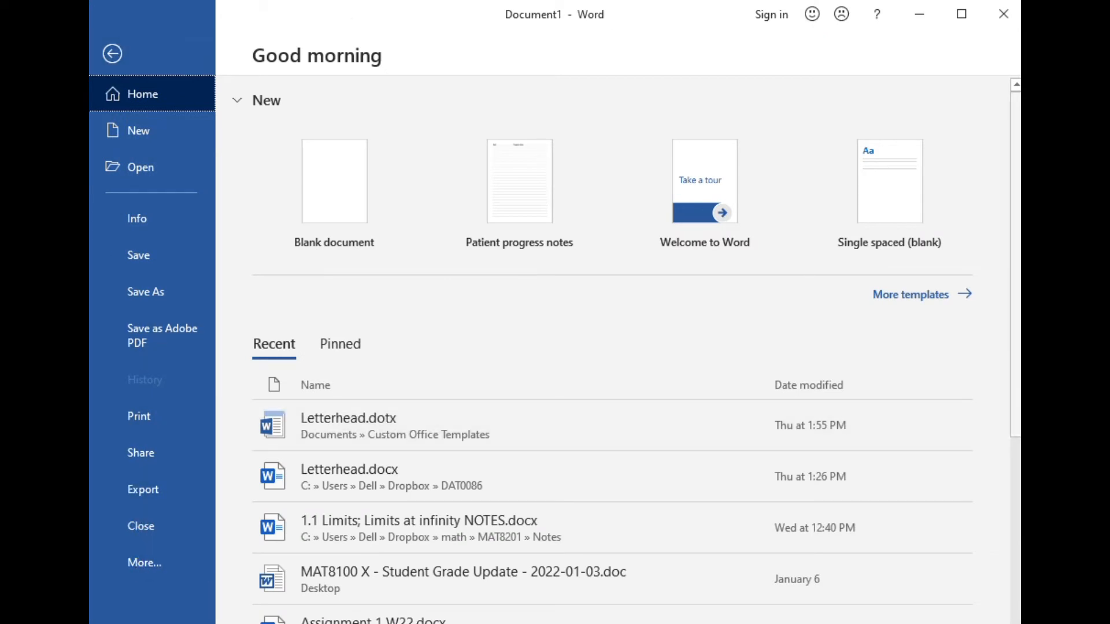
drag(1011, 426, 1015, 583)
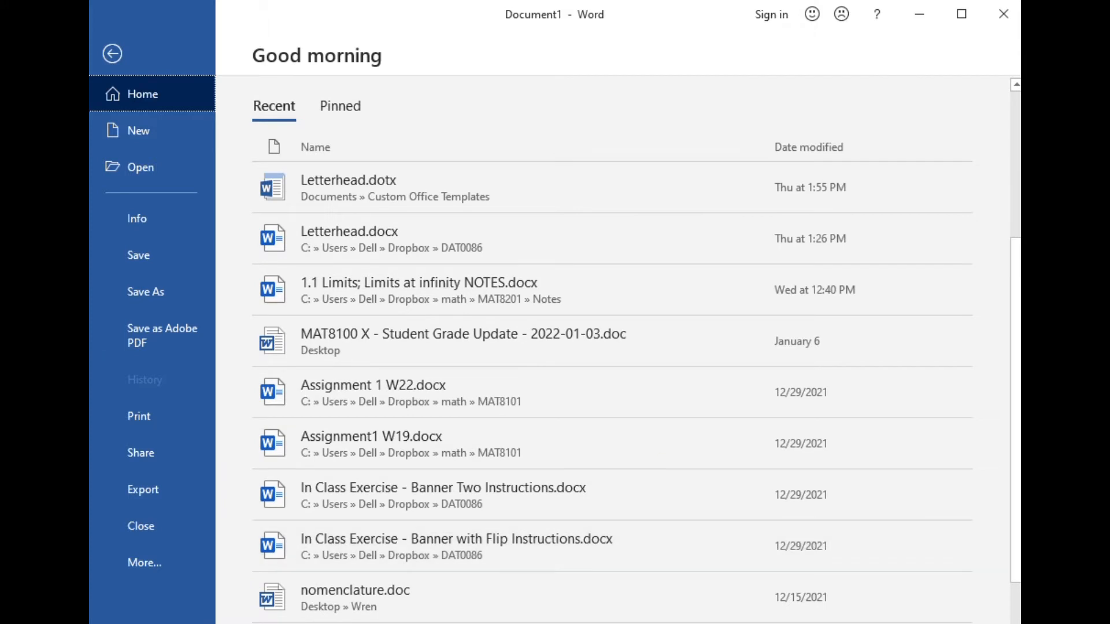
click(159, 559)
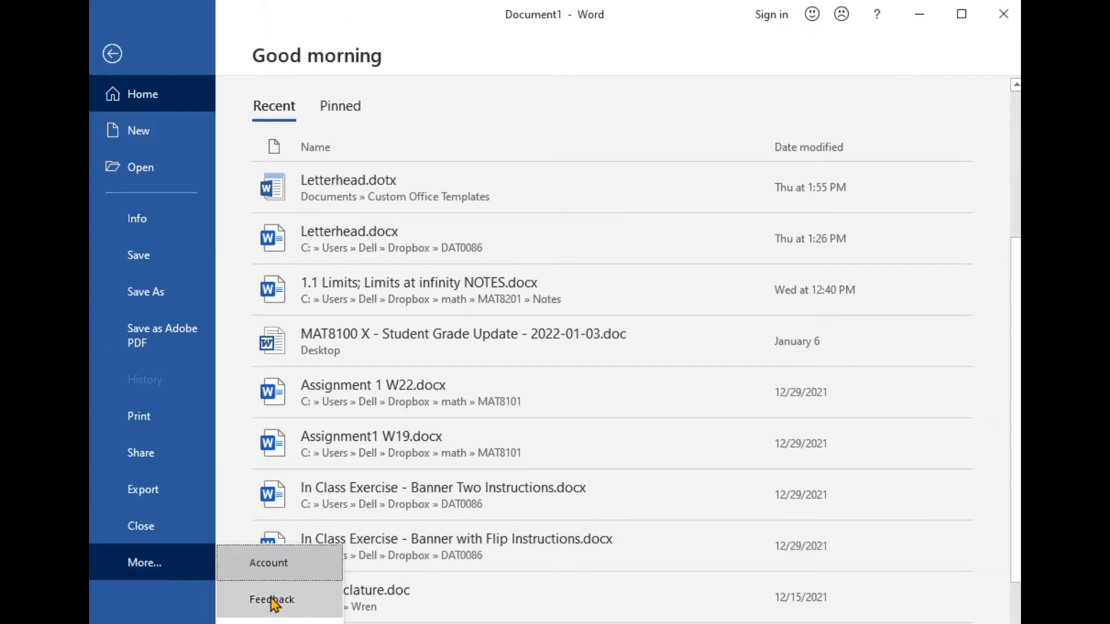
click(280, 621)
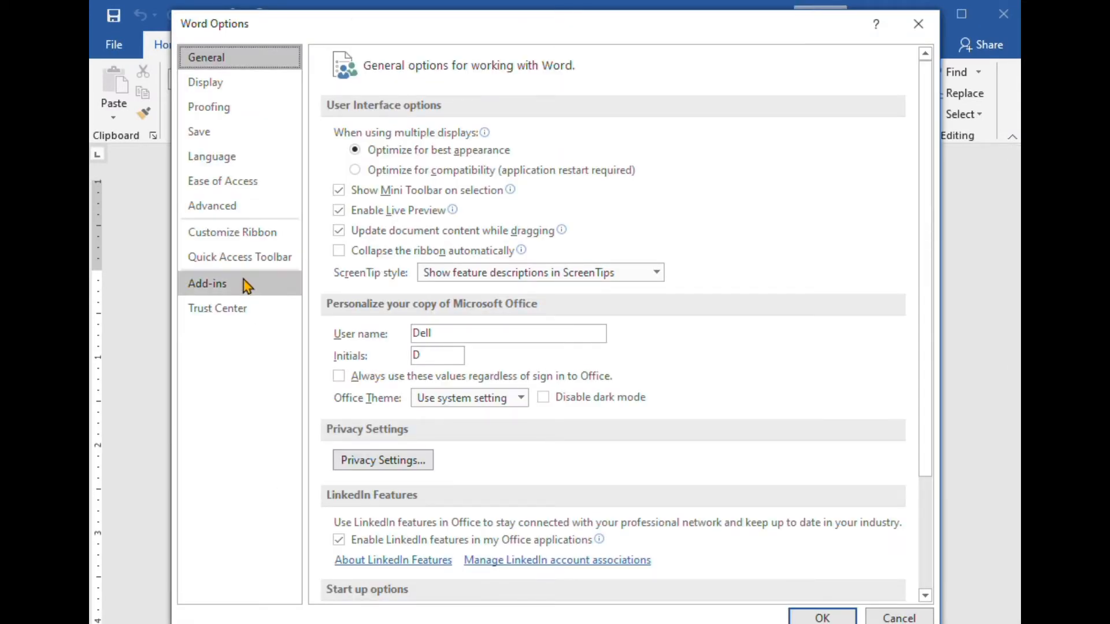
click(235, 237)
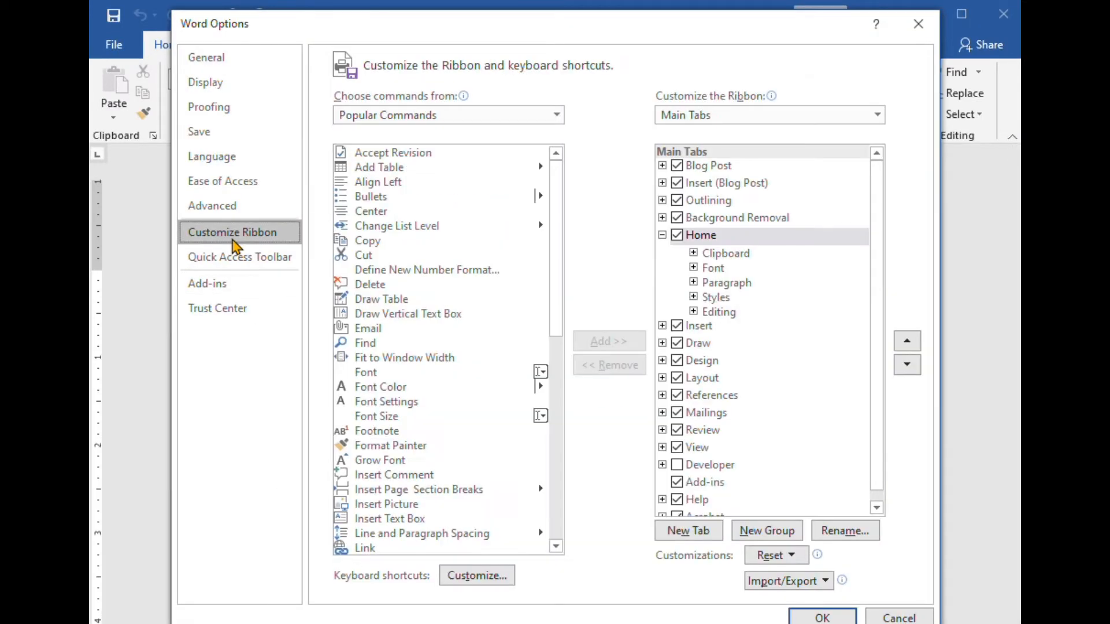
click(677, 466)
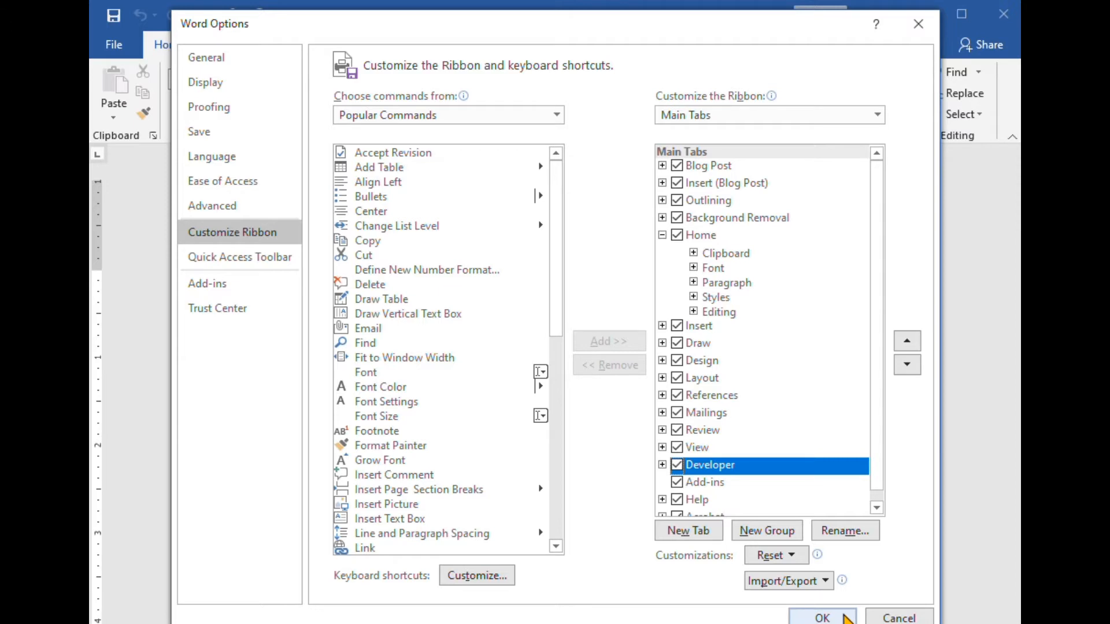
click(846, 618)
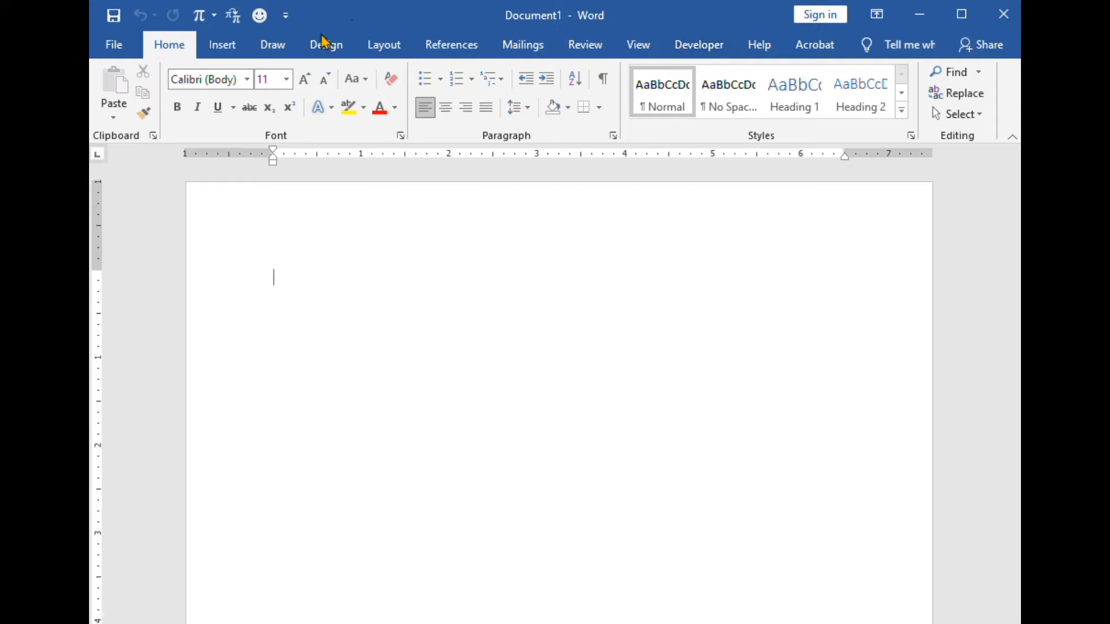
Insert a table with two columns and five rows into the blank document
click(231, 52)
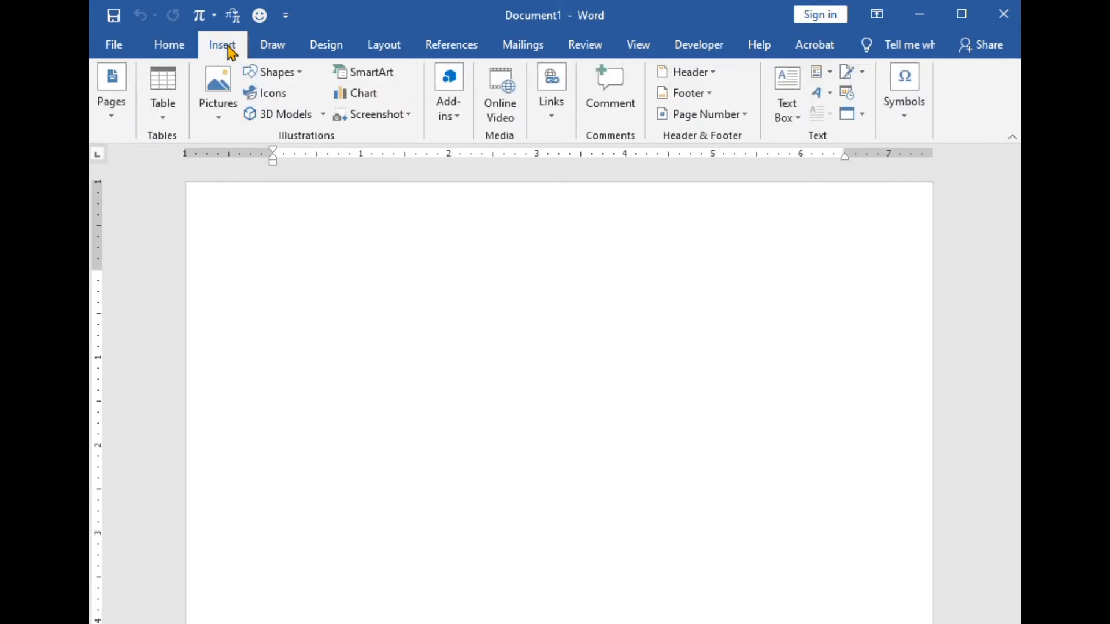
click(165, 121)
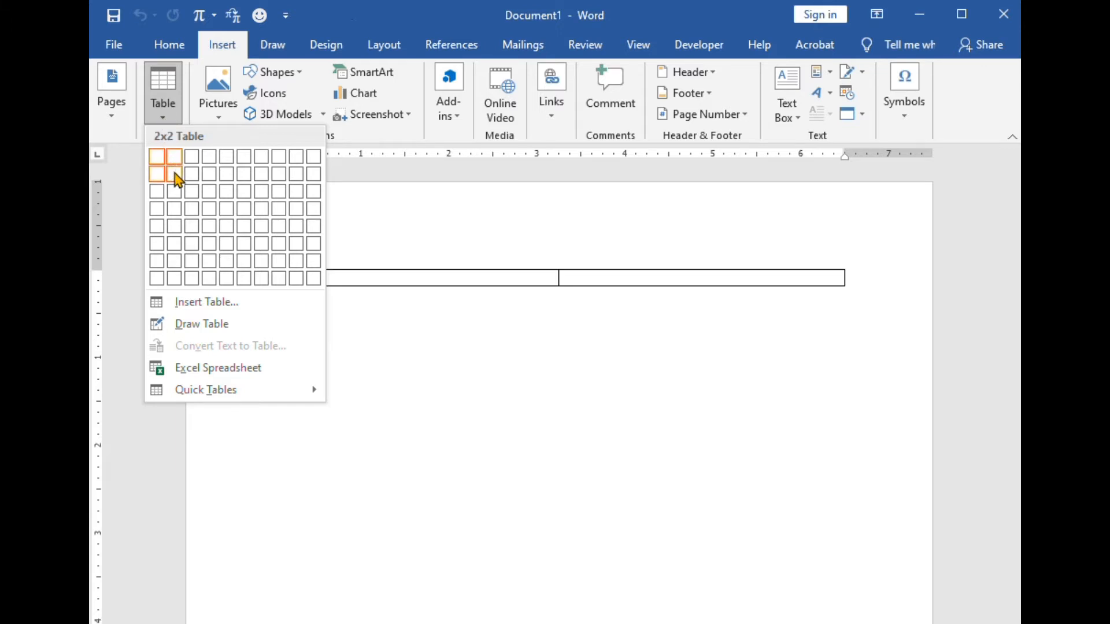
click(171, 227)
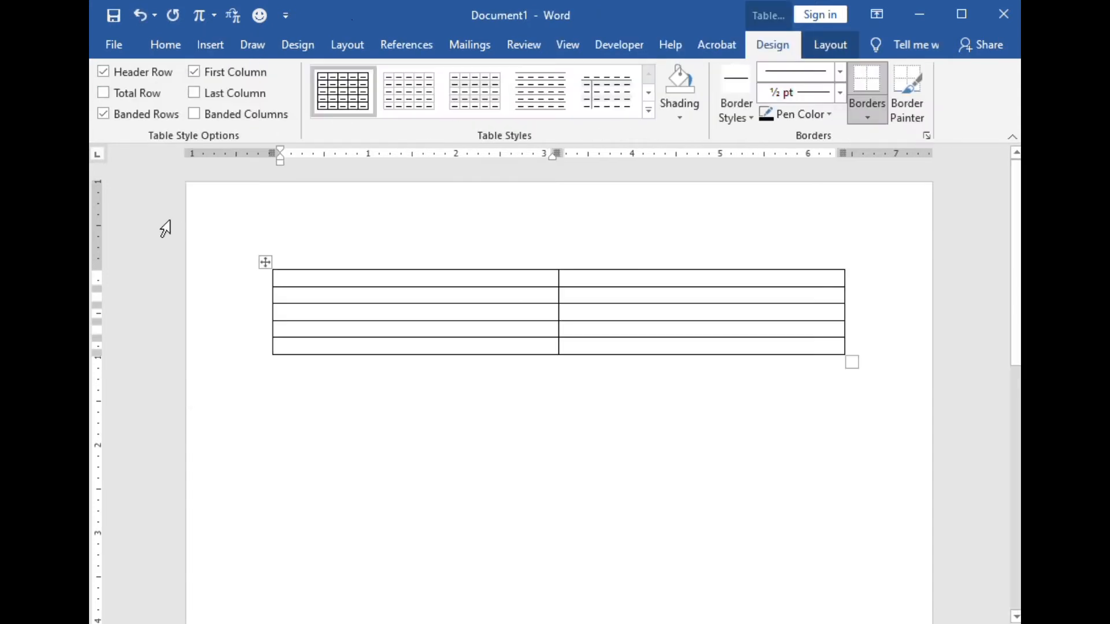
Set the row height of the whole table to 0.5" and centre its cell contents horizontally and vertically
click(268, 262)
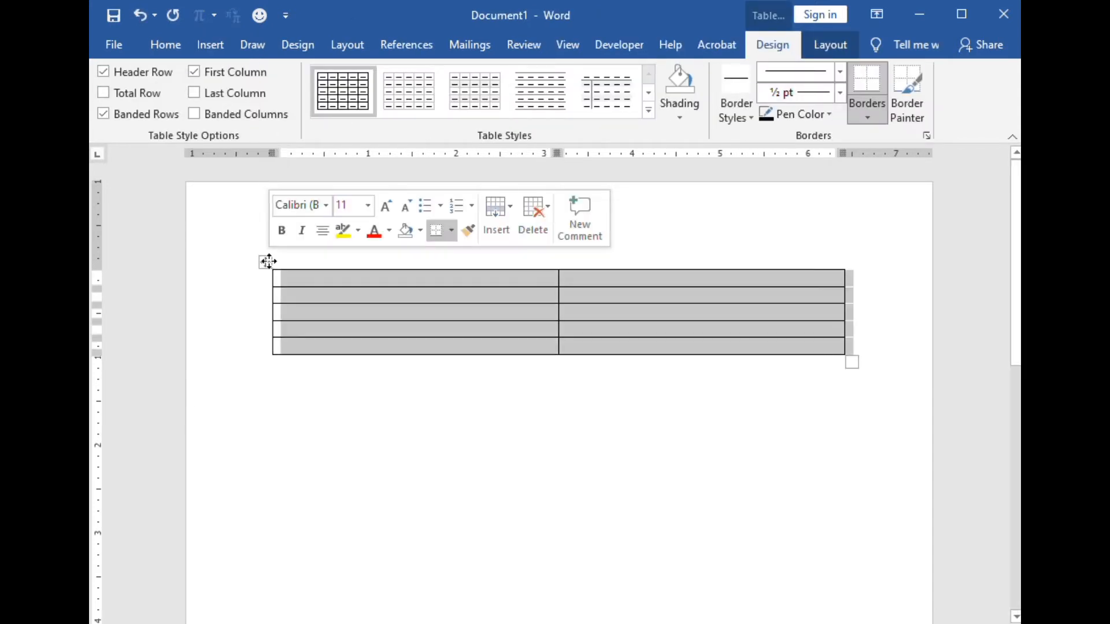
click(823, 49)
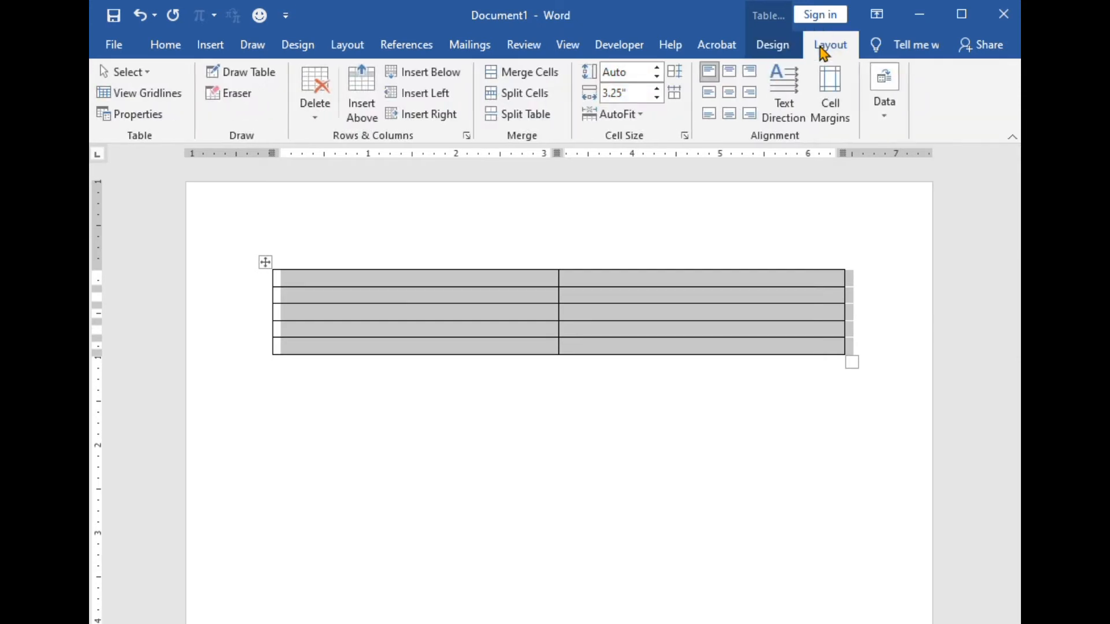
click(658, 68)
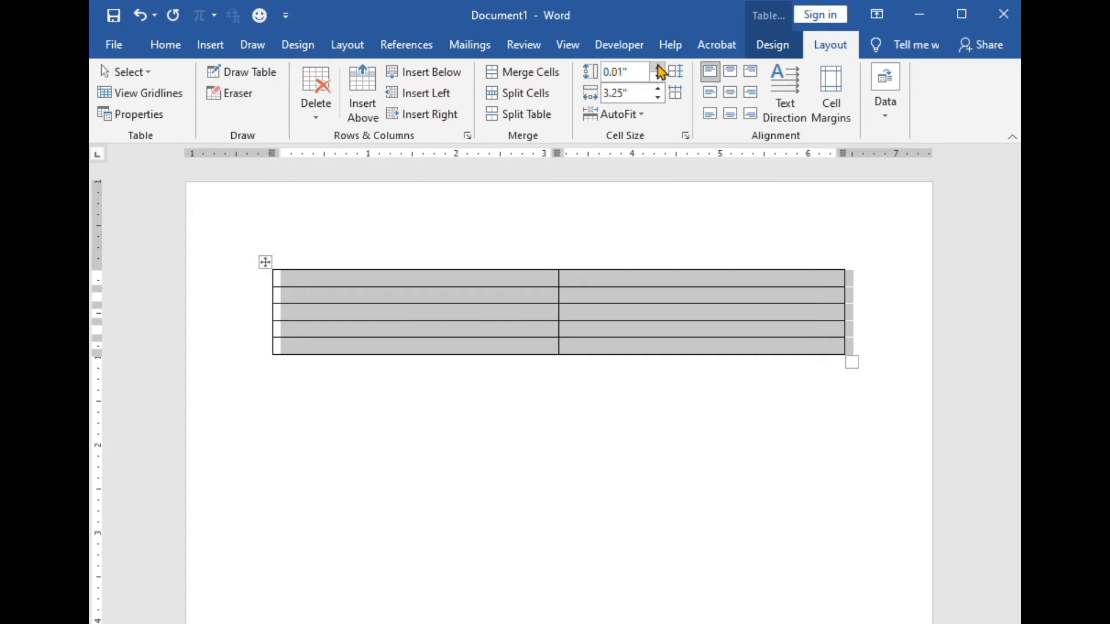
click(658, 67)
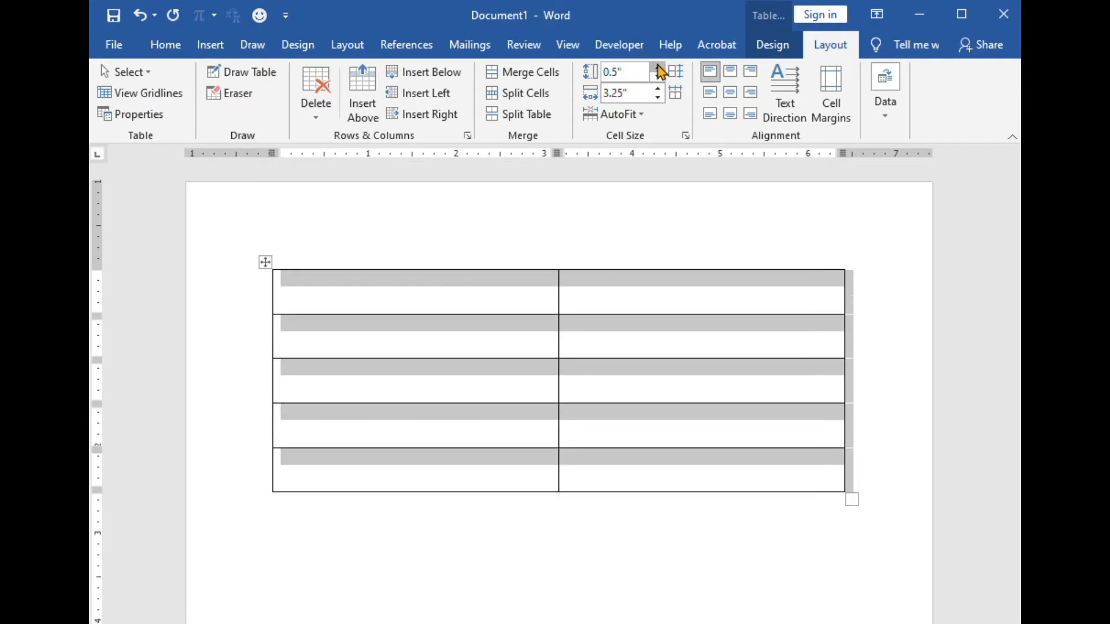
click(730, 95)
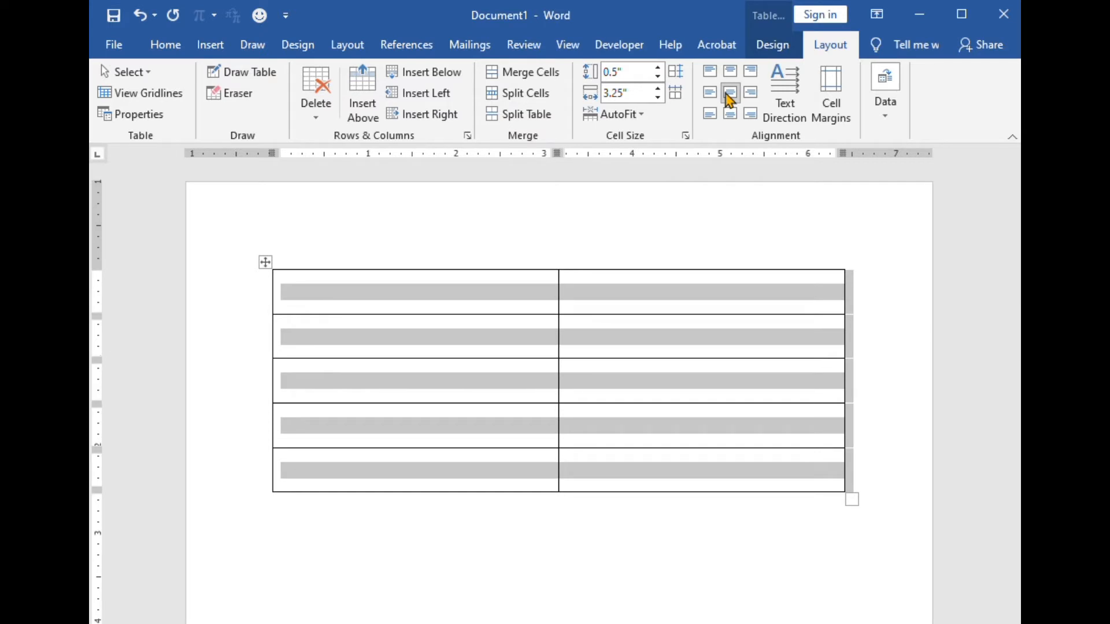
Enter the title "PET WASH" in the table's first row and merge that row's two cells
click(467, 293)
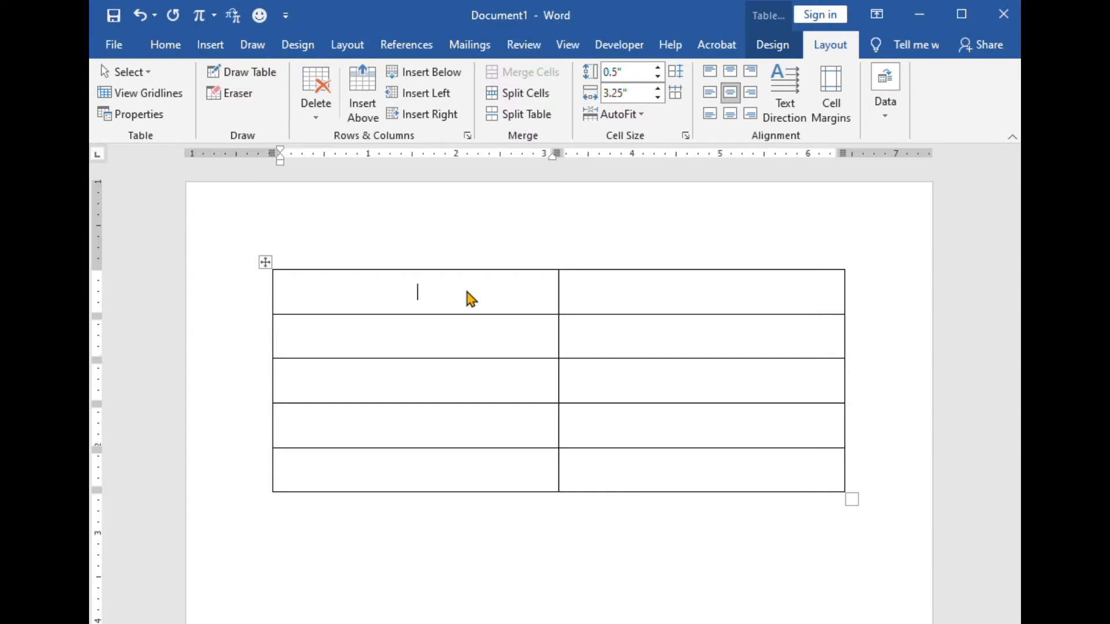
text(PET WASH)
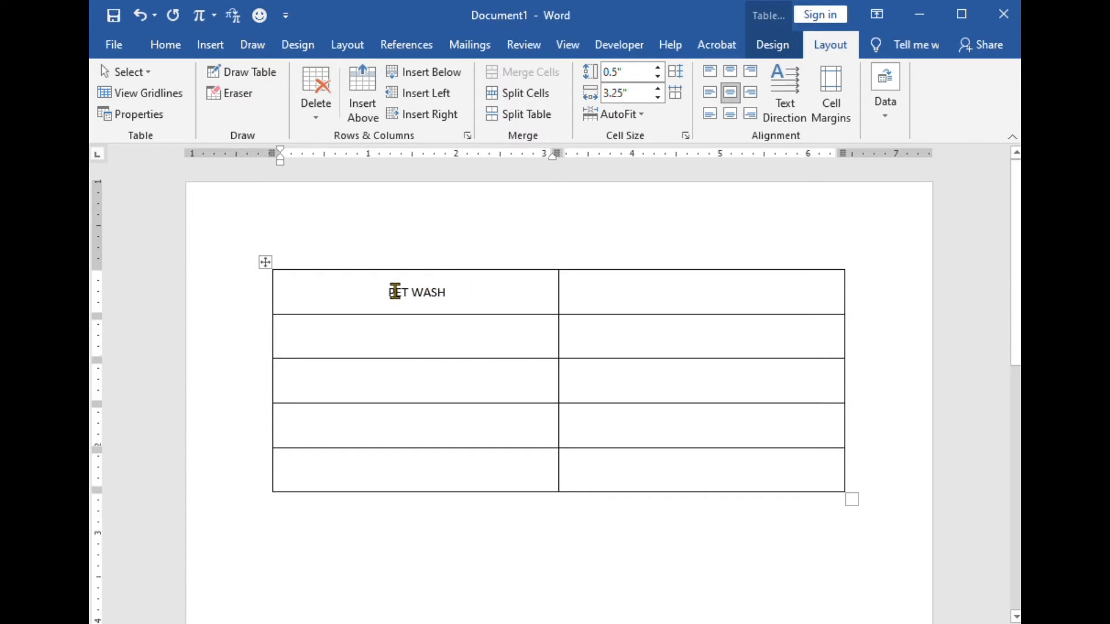
mouse_move(383, 295)
mouse_down()
mouse_move(518, 285)
mouse_move(645, 305)
mouse_up()
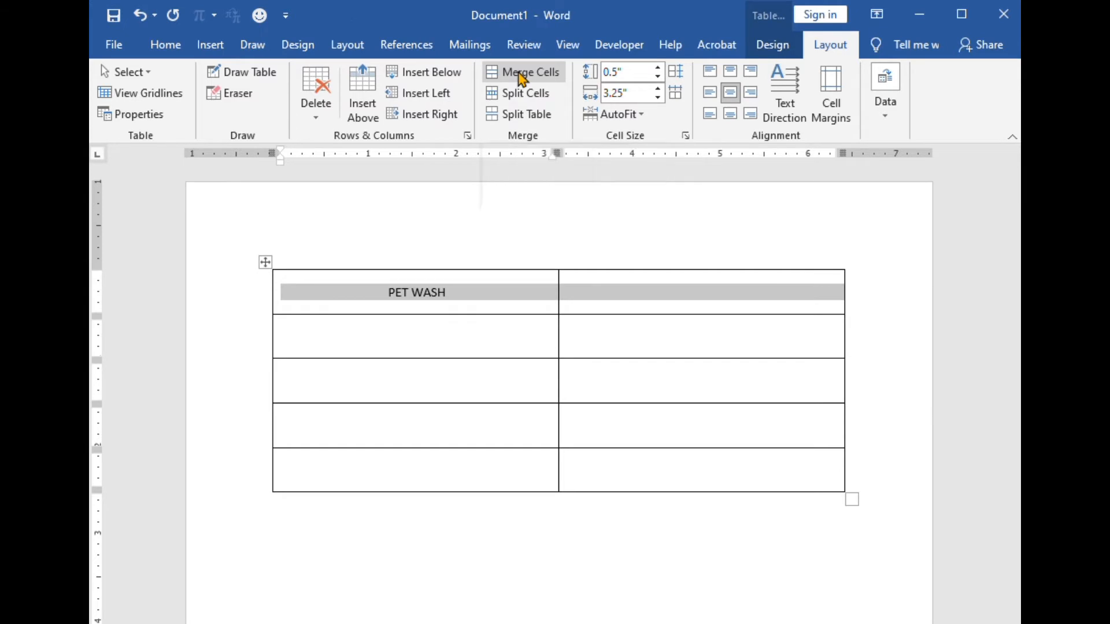
click(522, 74)
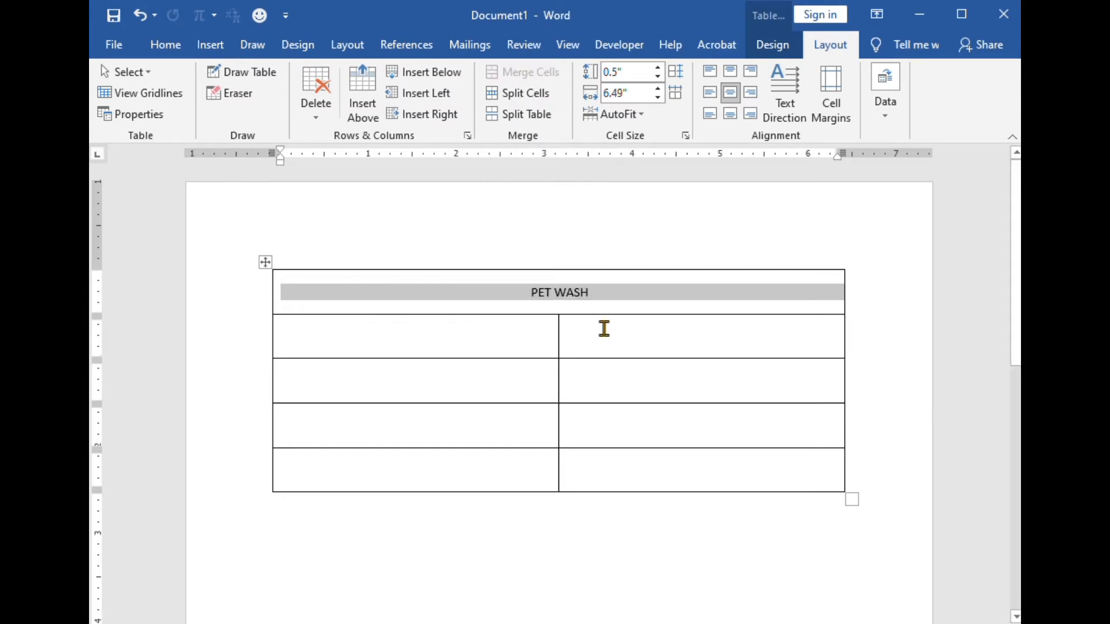
Enlarge the "PET WASH" title text to 16 pt
click(165, 51)
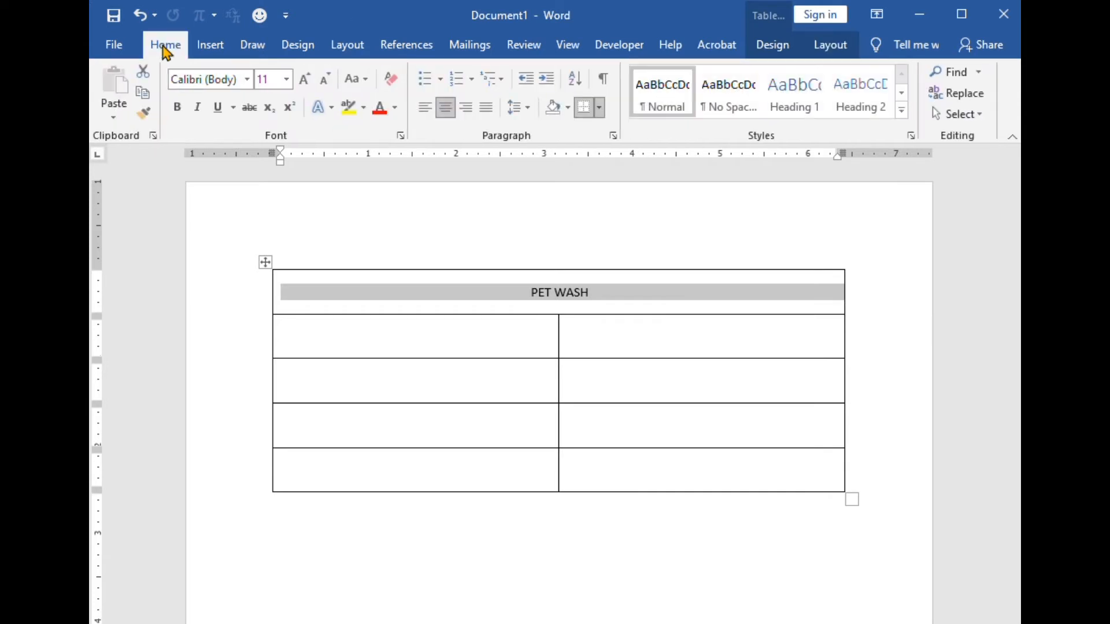
click(305, 81)
click(305, 81)
click(305, 81)
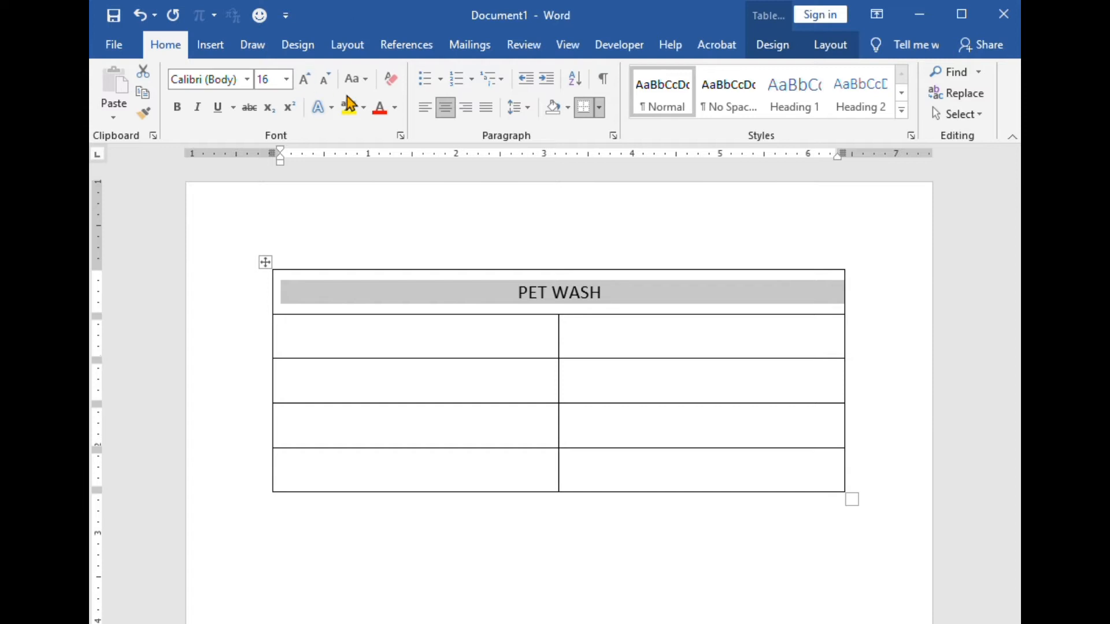
Insert a date picker content control in the second column of the row below the title
click(578, 334)
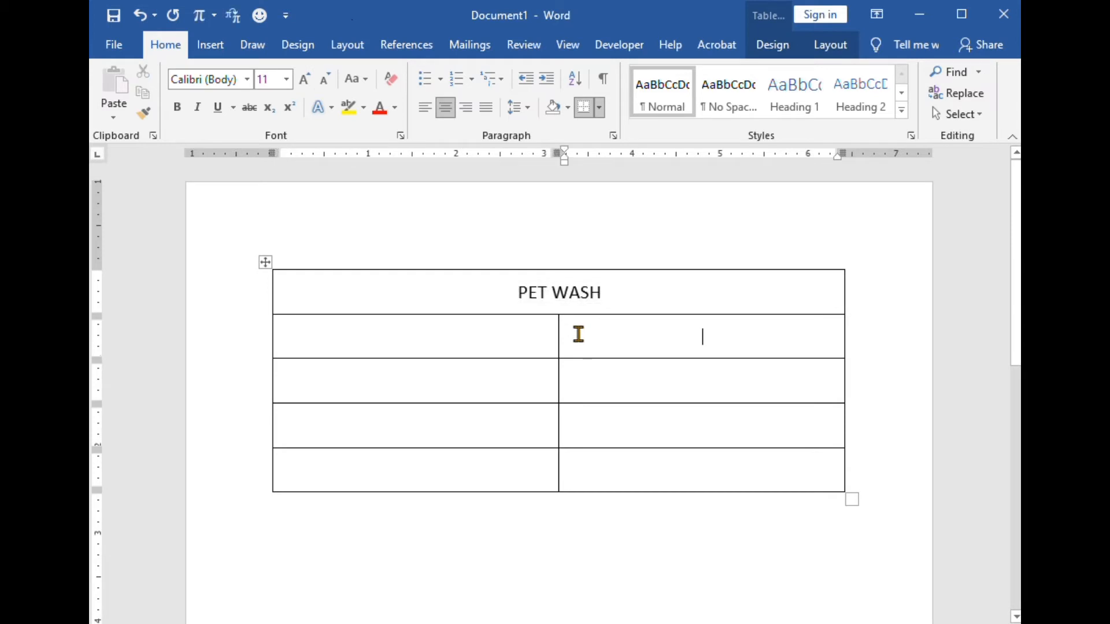
click(610, 61)
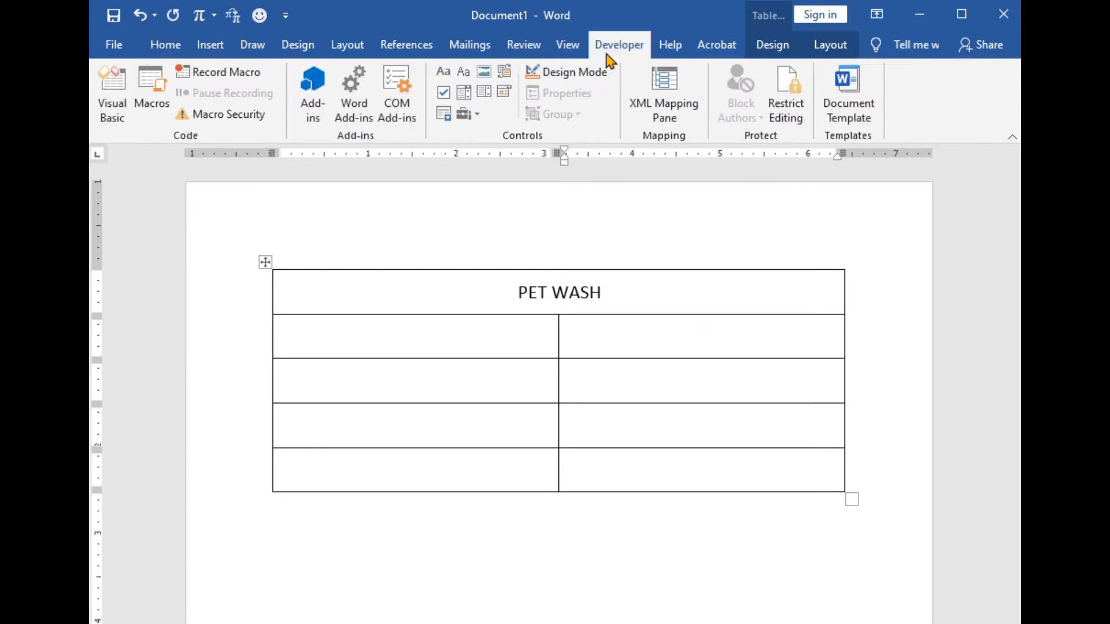
click(507, 96)
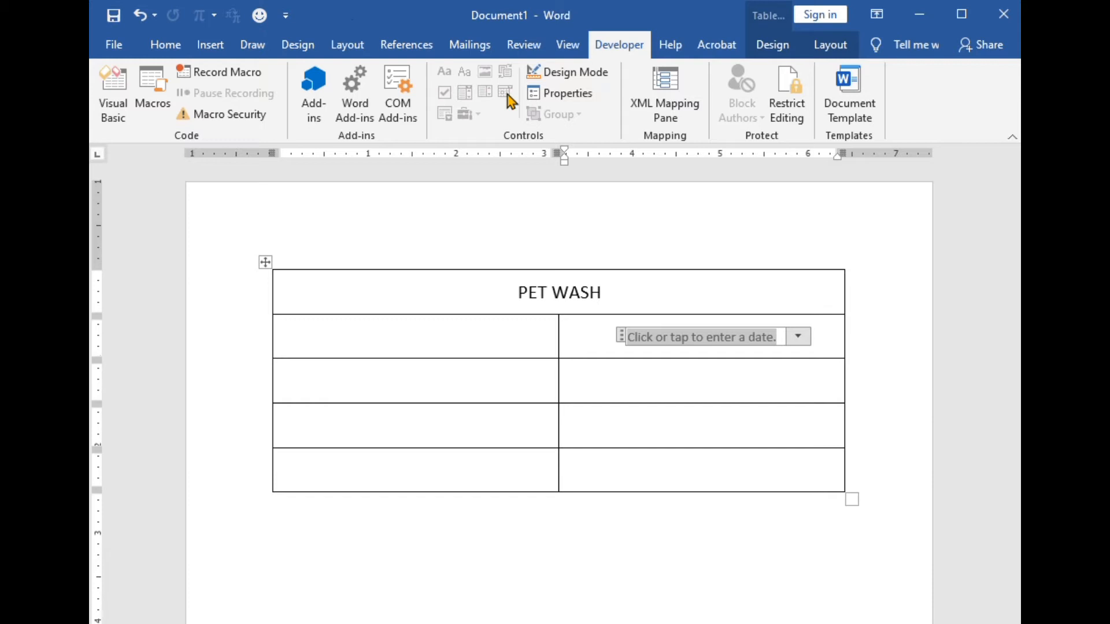
Title the date picker "Calendar", colour it turquoise, prevent its deletion, and set its date format to MMM. d, yy
click(559, 99)
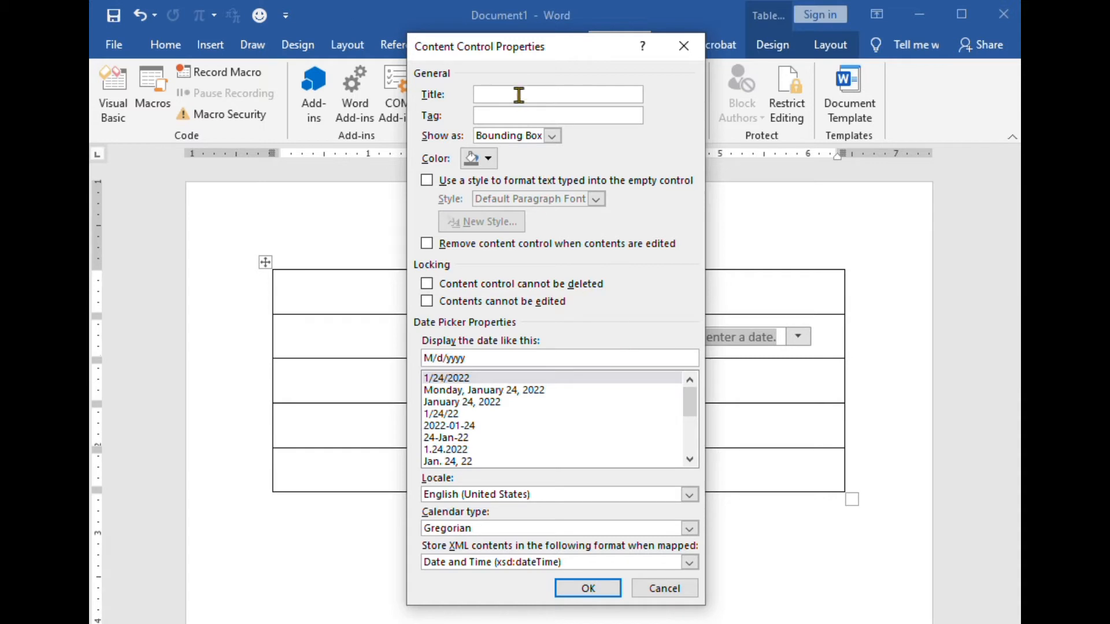
text(Calendar)
click(489, 160)
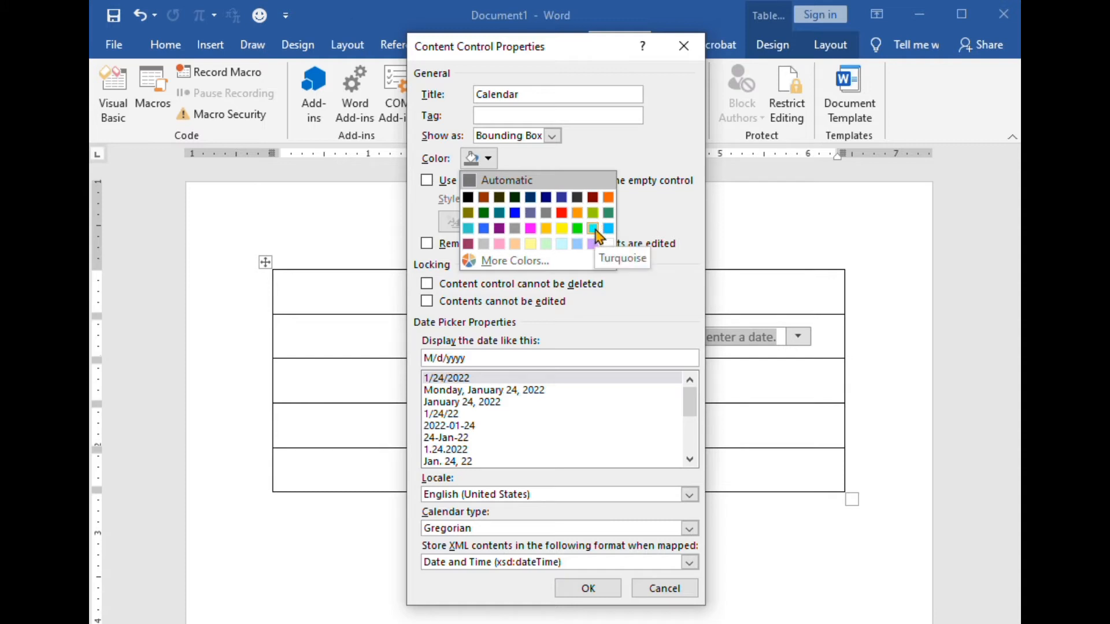
click(594, 230)
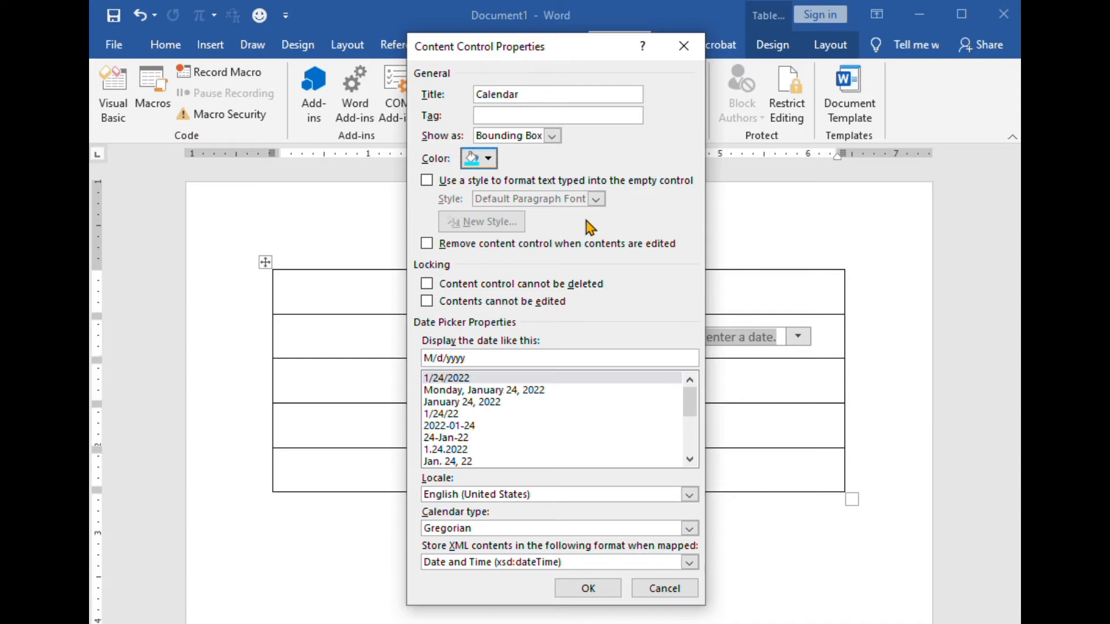
click(427, 284)
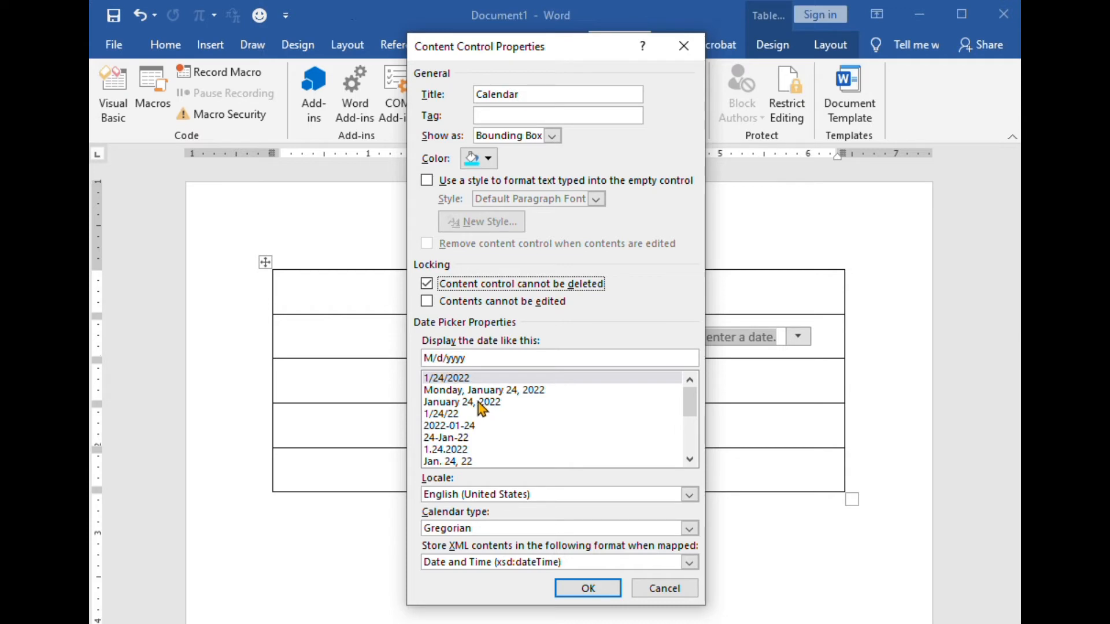
click(456, 461)
mouse_move(688, 399)
mouse_down()
mouse_move(697, 428)
mouse_move(697, 399)
mouse_move(682, 408)
mouse_up()
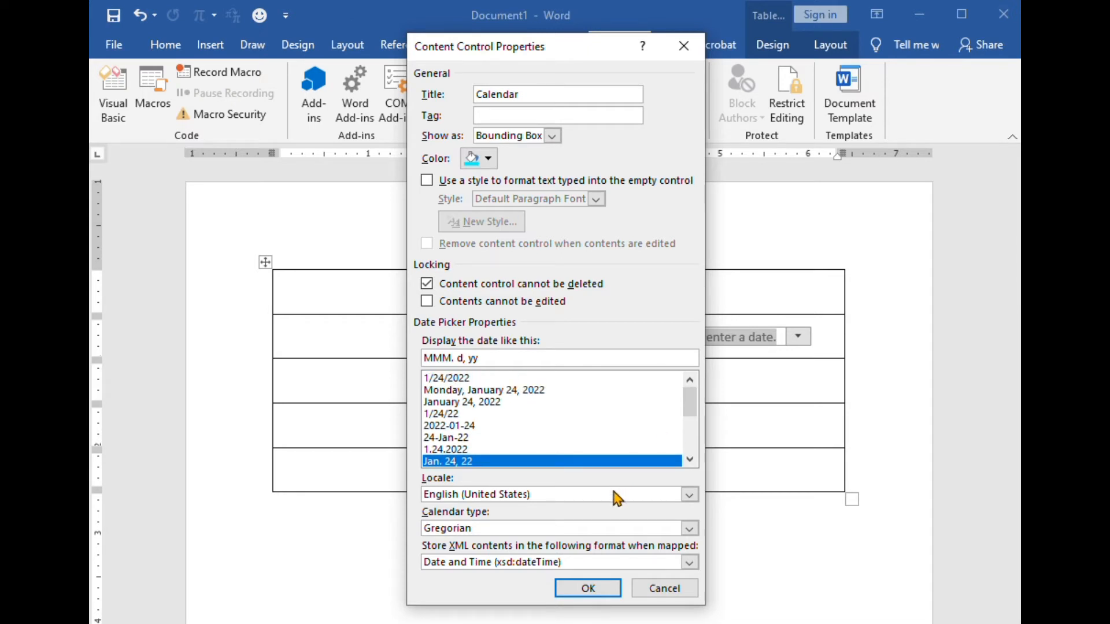
click(586, 589)
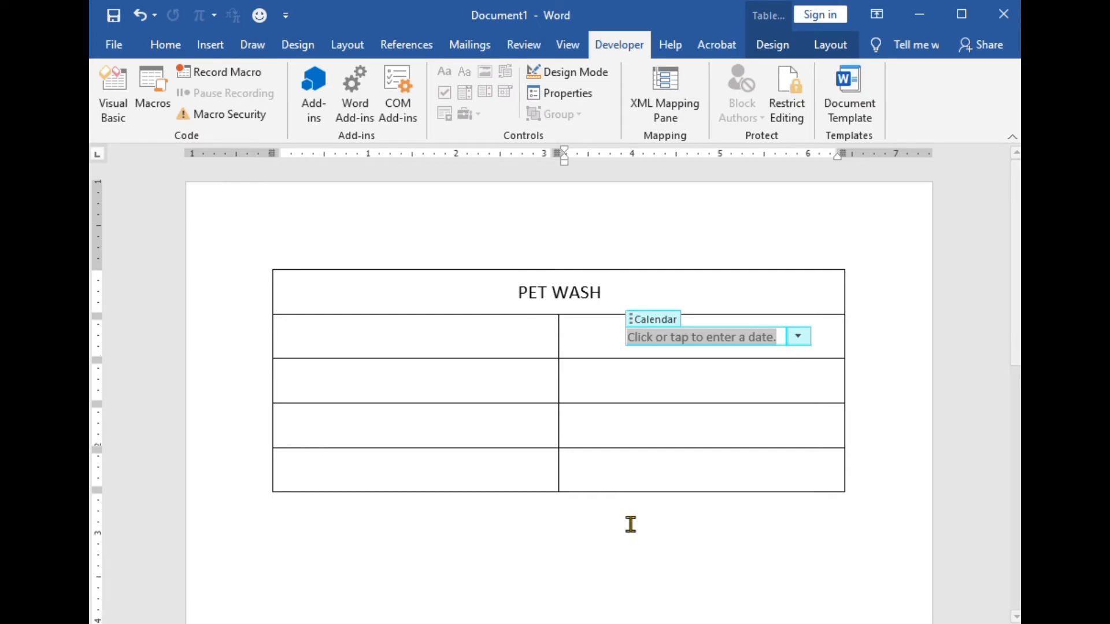
Choose January 28, 2022 in the date picker and enter the label "Appointment Date" in the first-column cell beside it
click(797, 339)
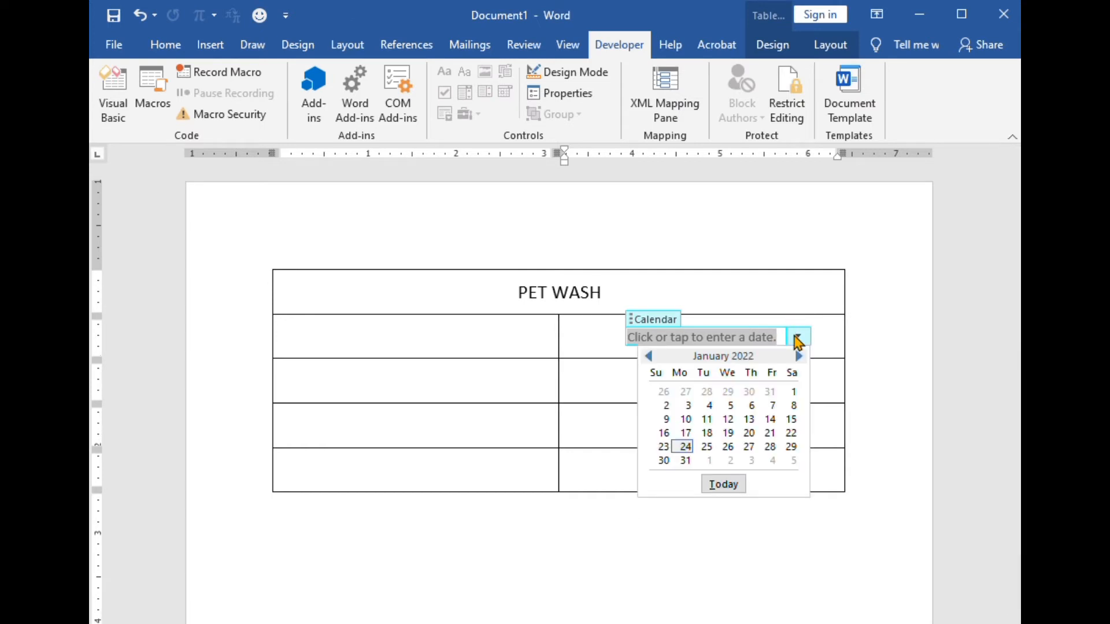
click(770, 446)
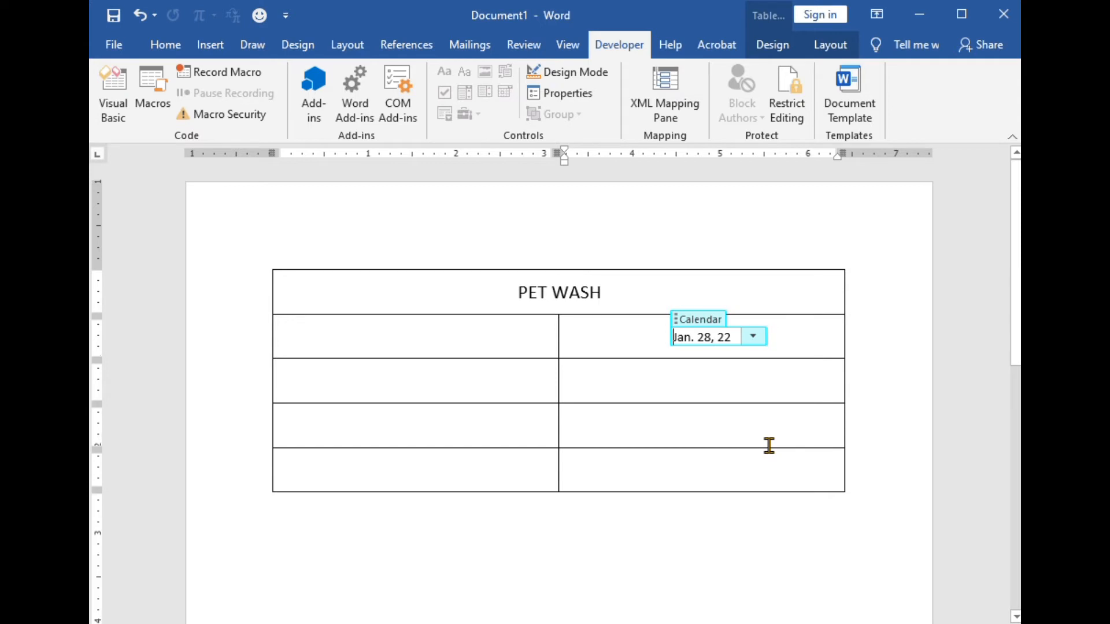
click(489, 334)
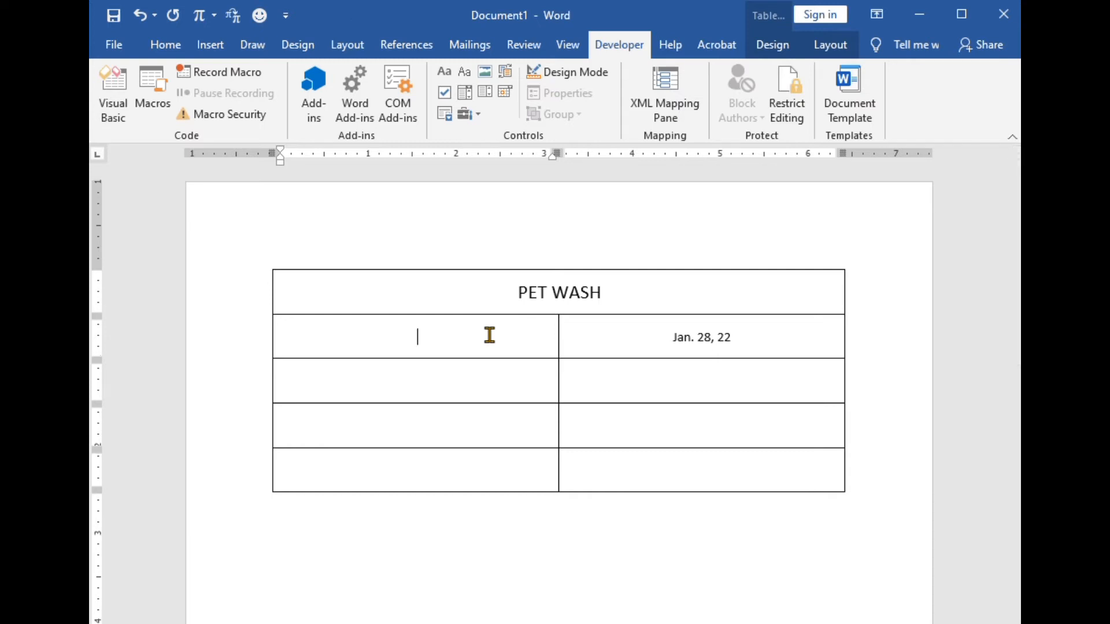
text(Appointment Date)
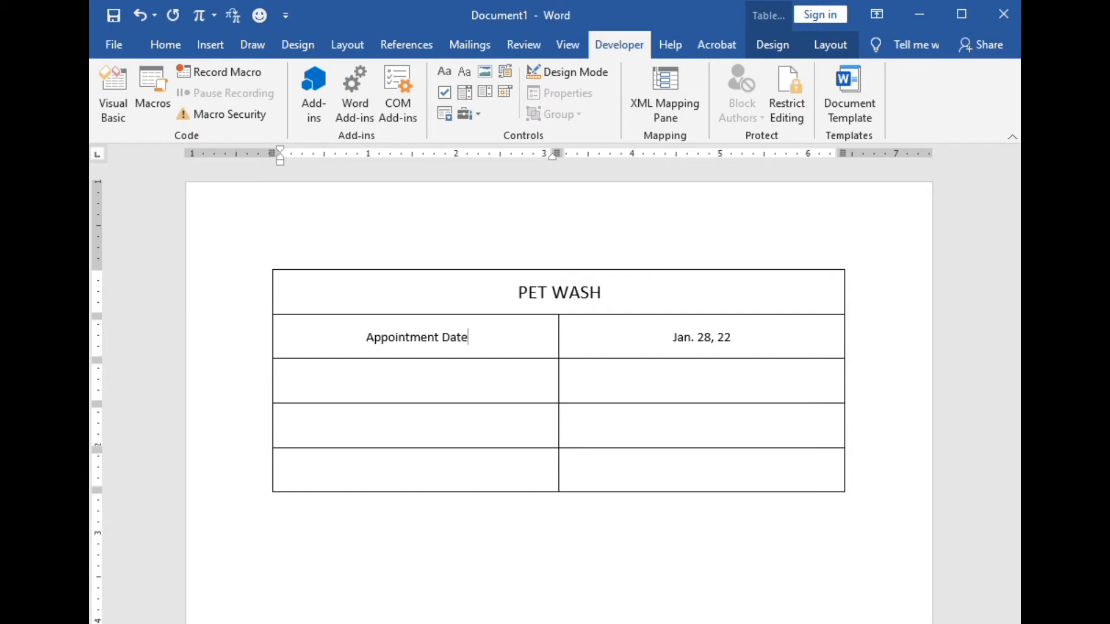
Enter the label "Breed" below "Appointment Date" and insert a drop-down list content control in the cell beside it
click(430, 380)
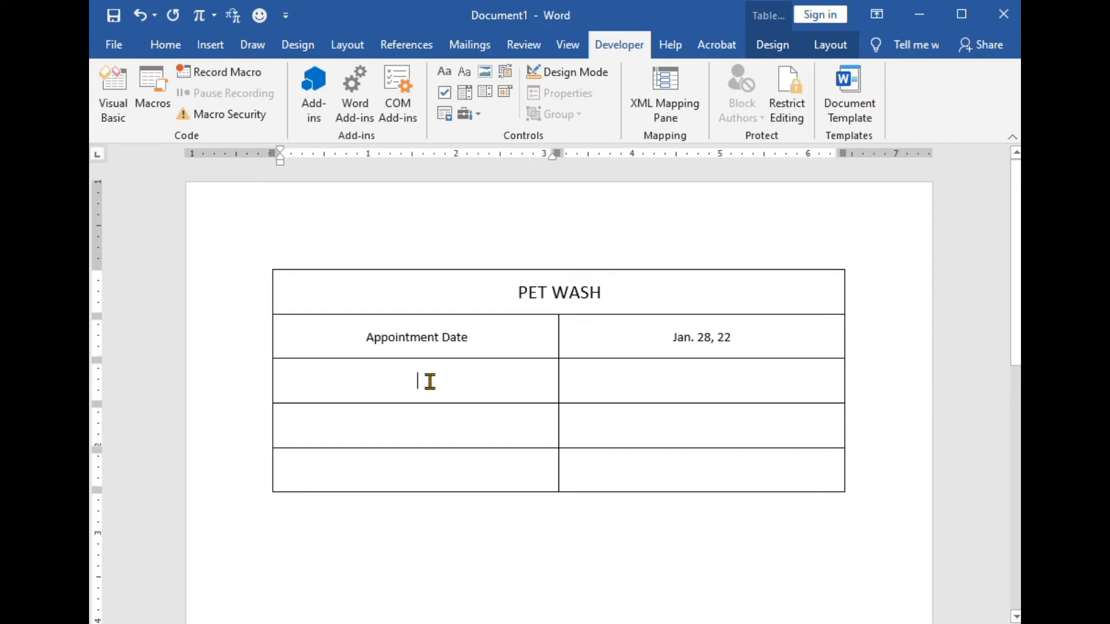
text(Br)
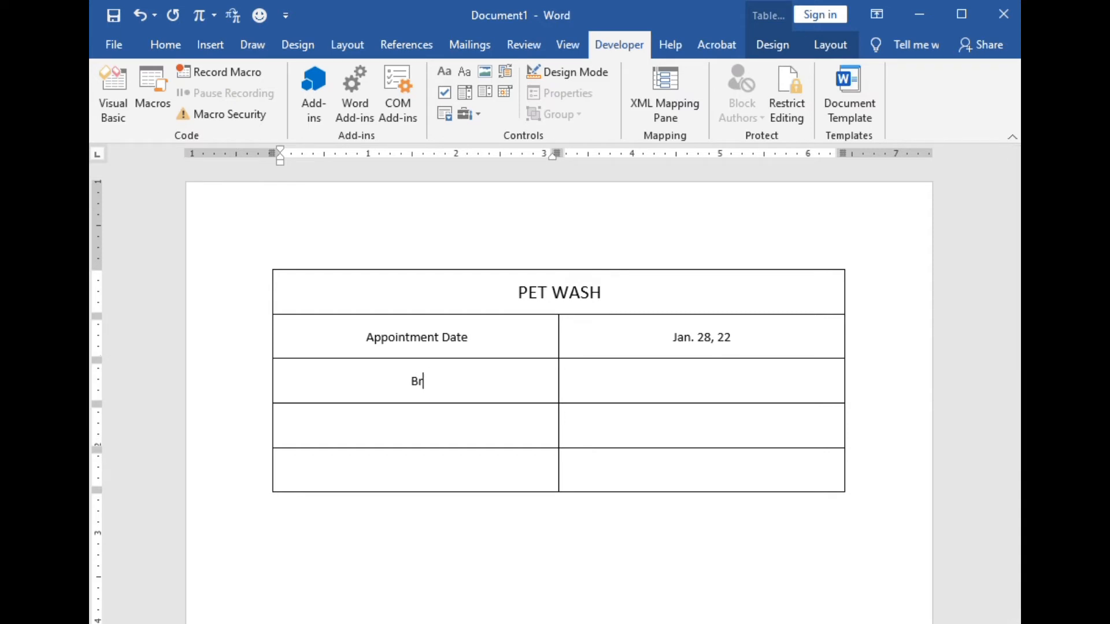
text(eed)
click(668, 384)
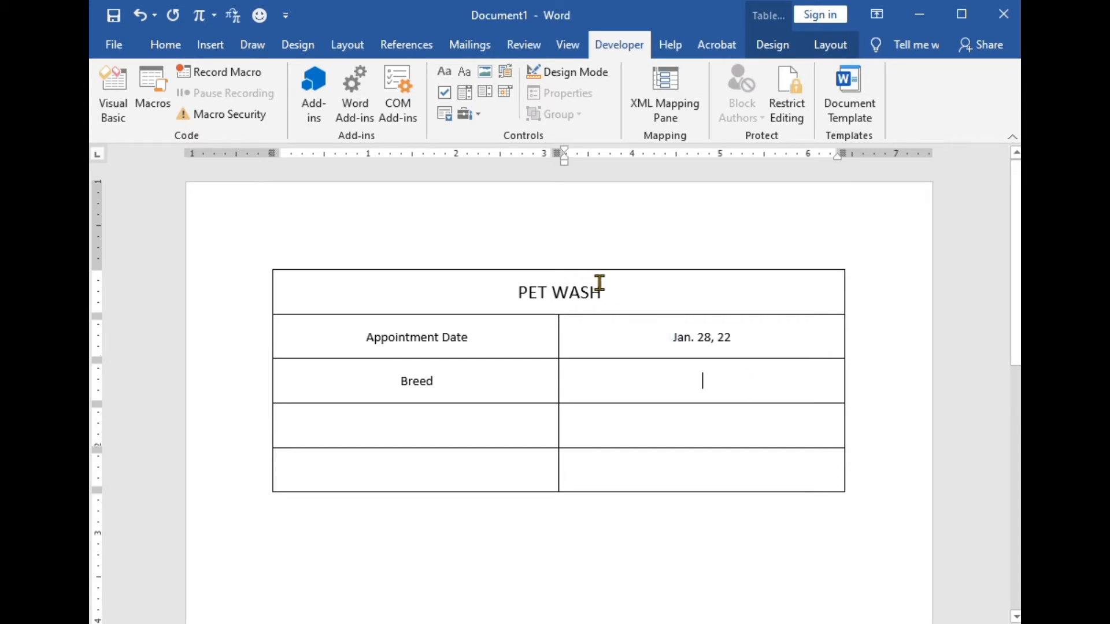
click(485, 93)
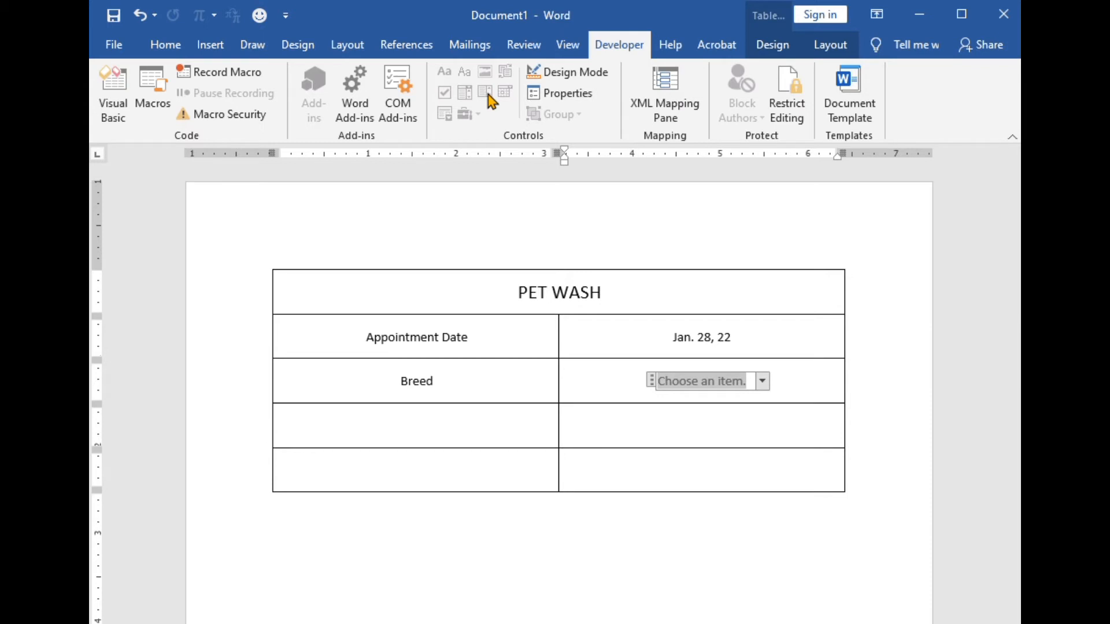
Title the drop-down list control "Breed", colour it bright green, and prevent the control from being deleted
click(555, 99)
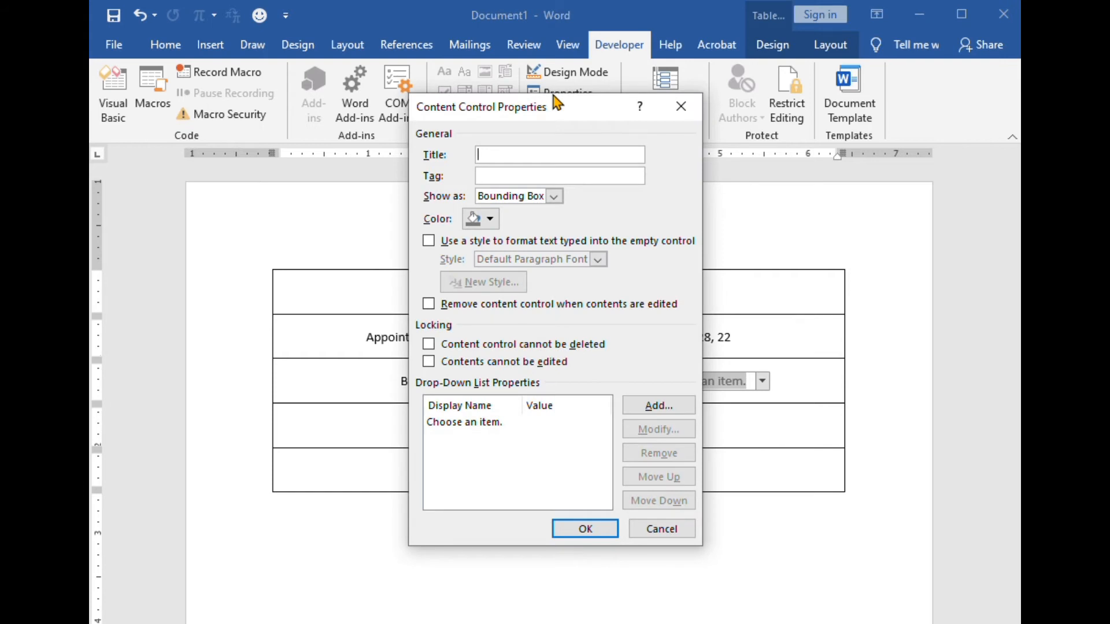
click(538, 161)
text(Breed)
click(490, 220)
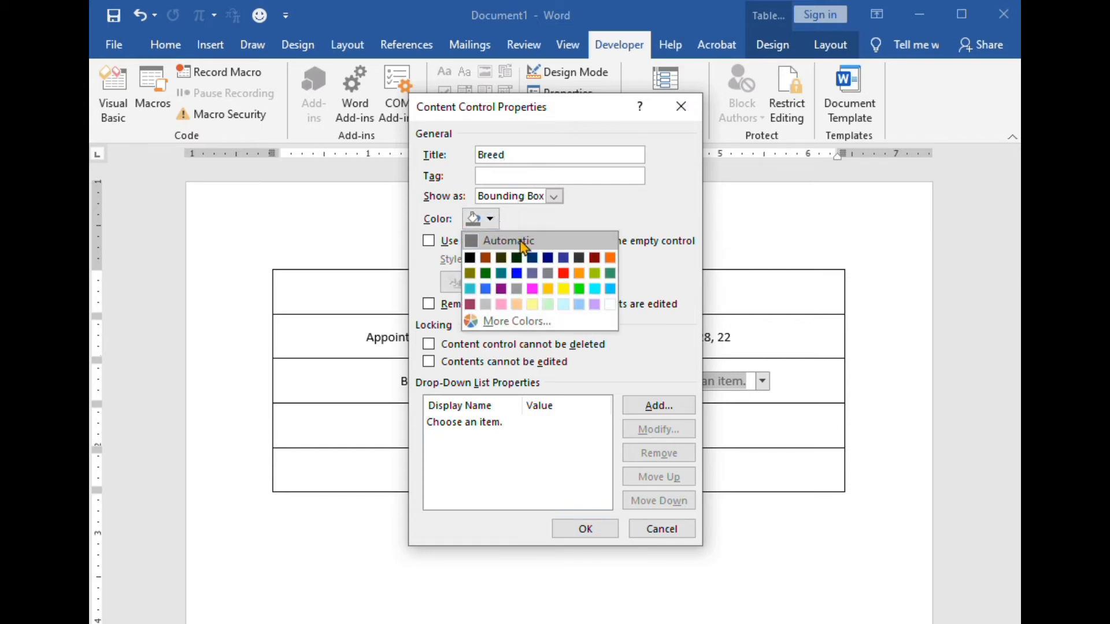
click(579, 288)
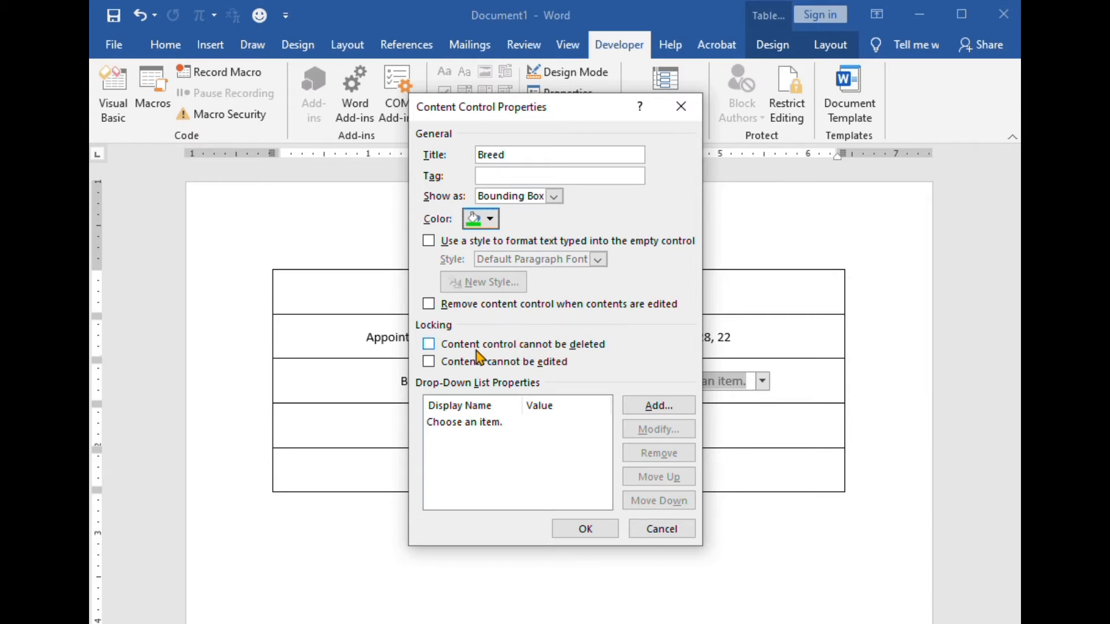
click(429, 345)
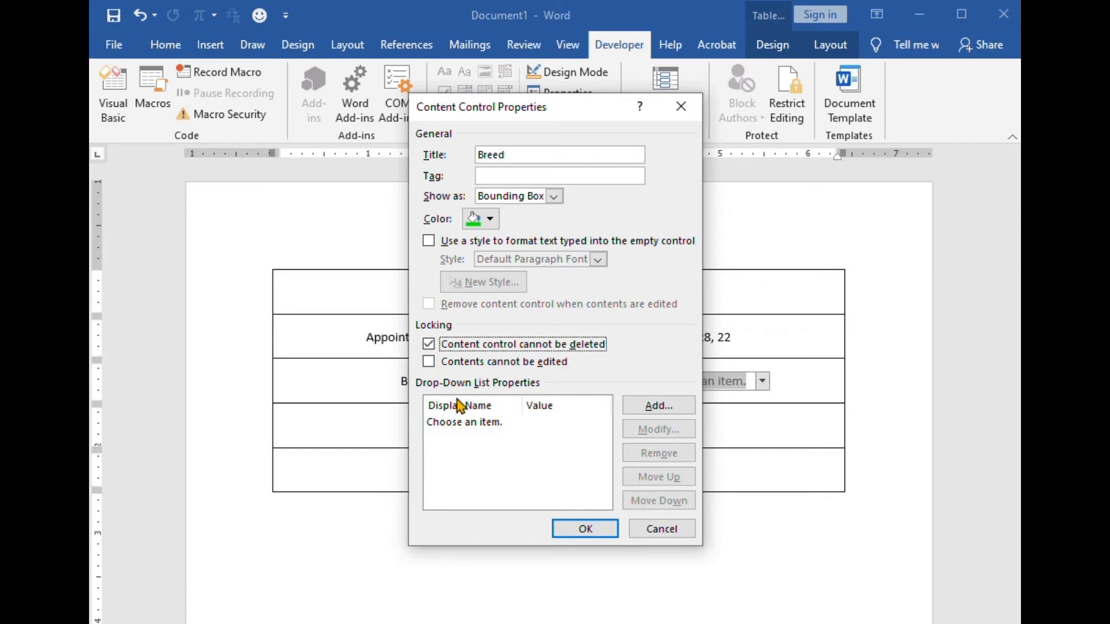
Change the display name of the drop-down list's default choice to "Pick your breed"
click(465, 428)
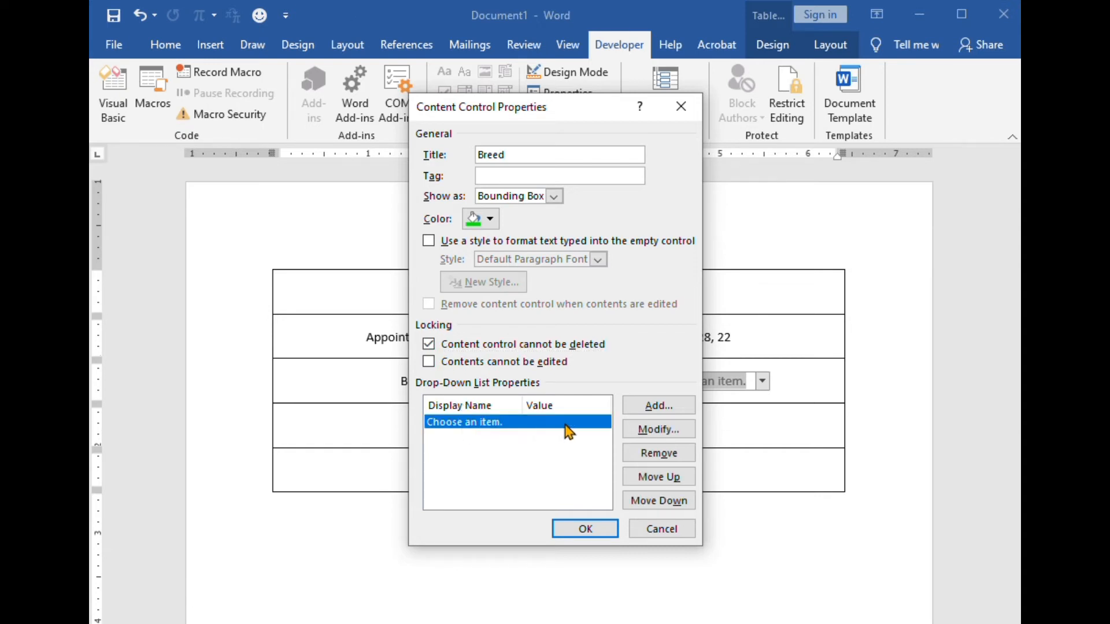
click(638, 430)
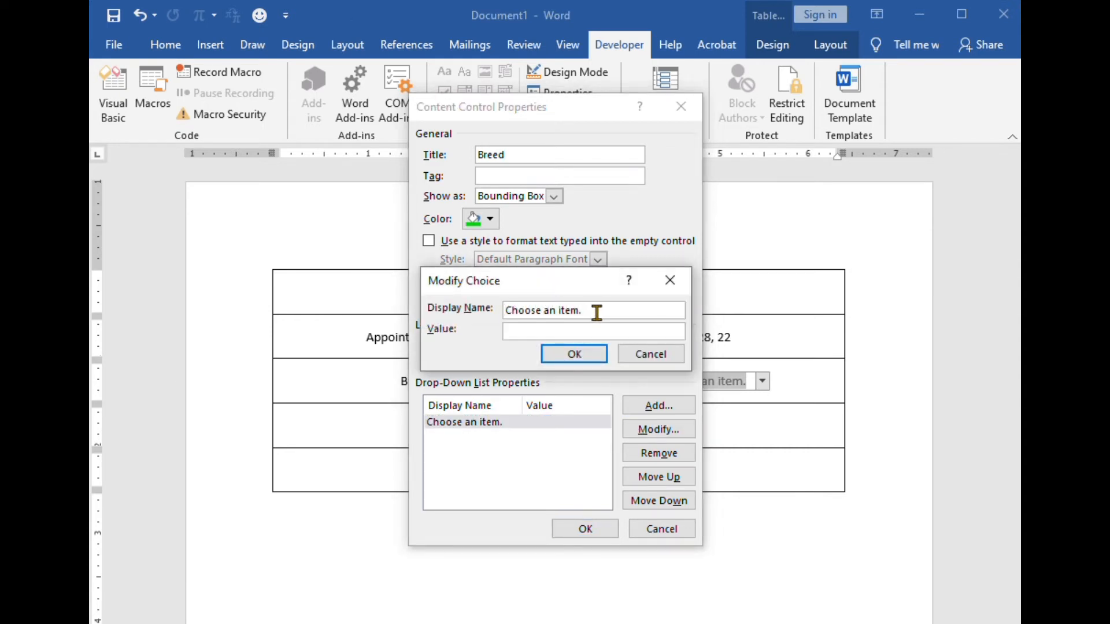
drag(578, 311, 497, 311)
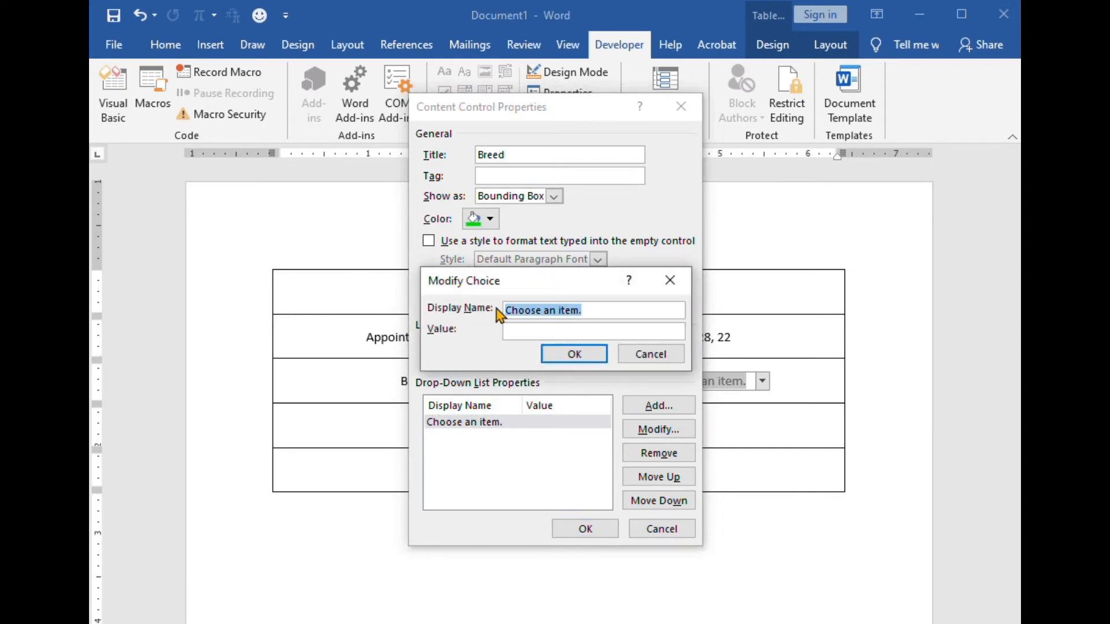
text(P)
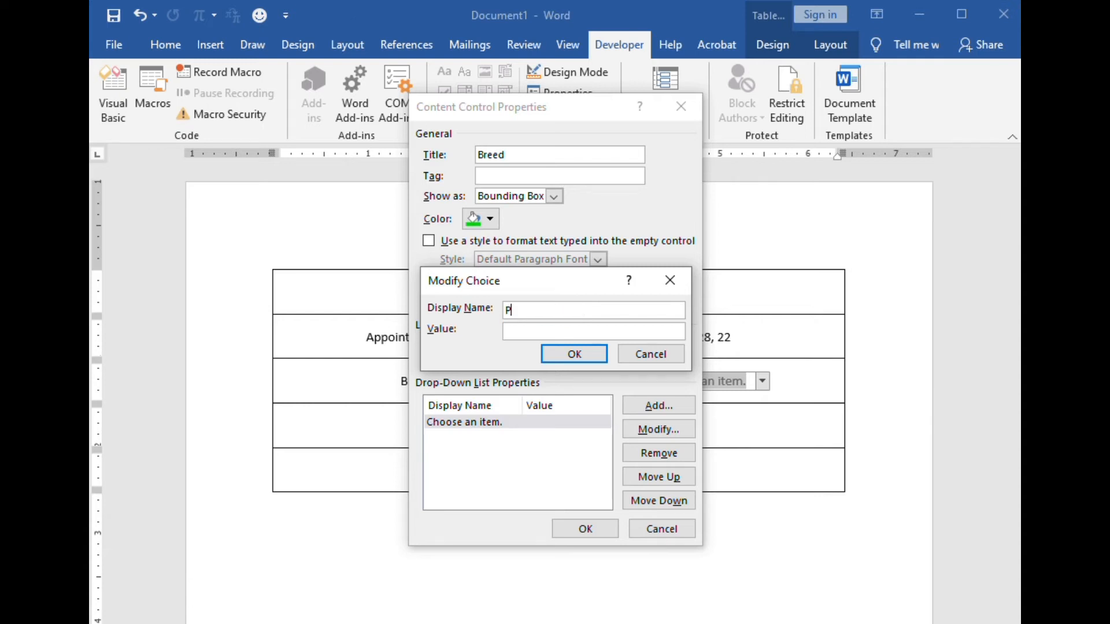
text(ick your breed)
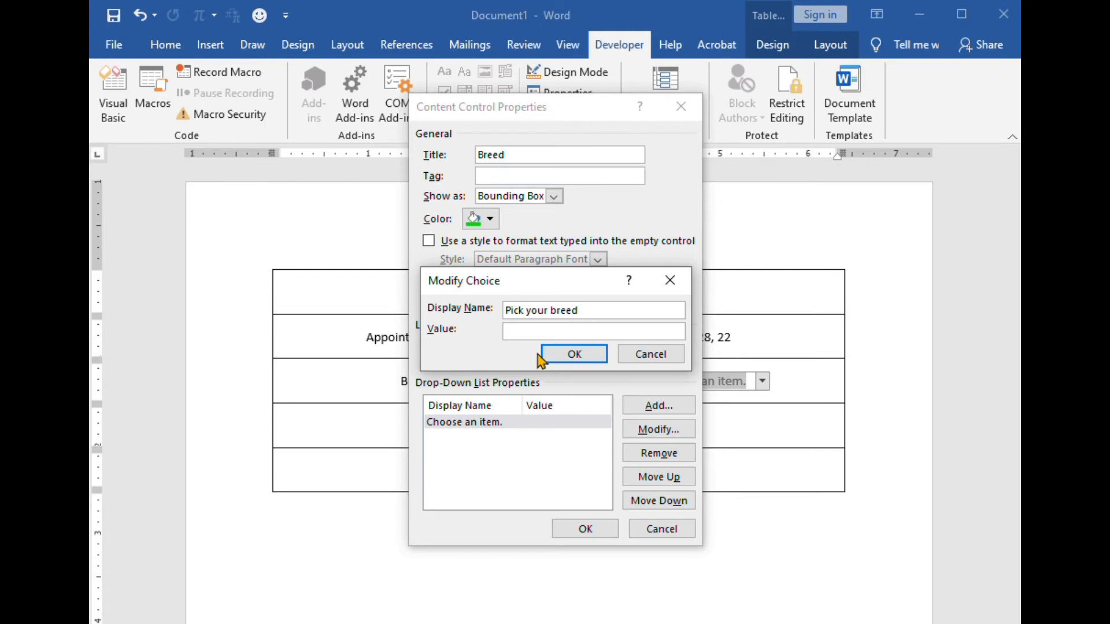
click(559, 358)
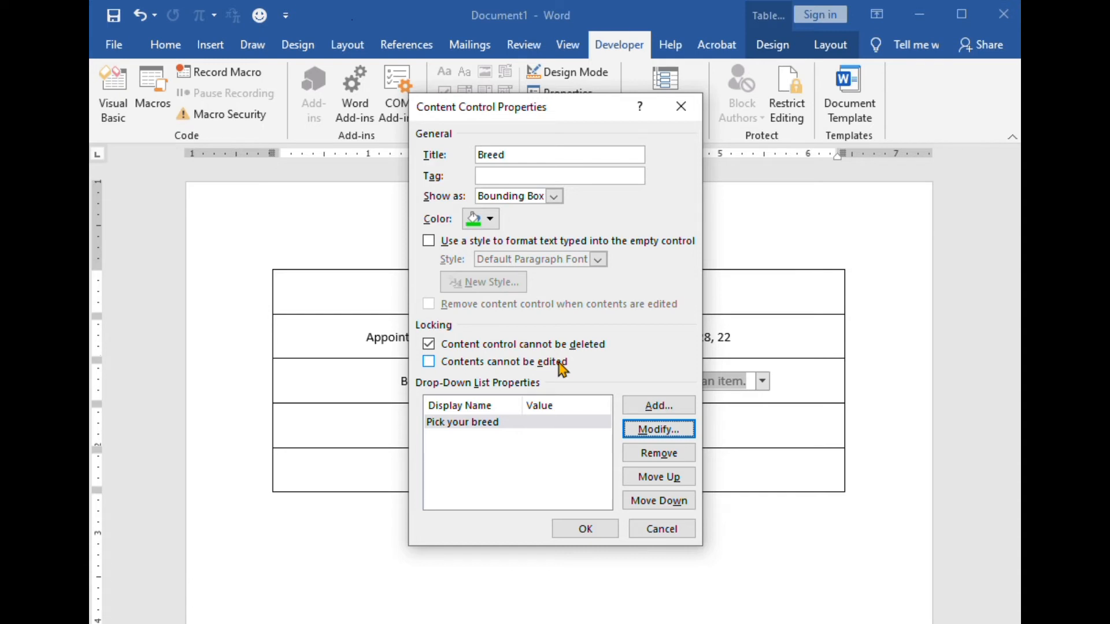
Add the choices Goldfish, Llama, Pig and Cat to the Breed drop-down list and apply its properties
click(651, 406)
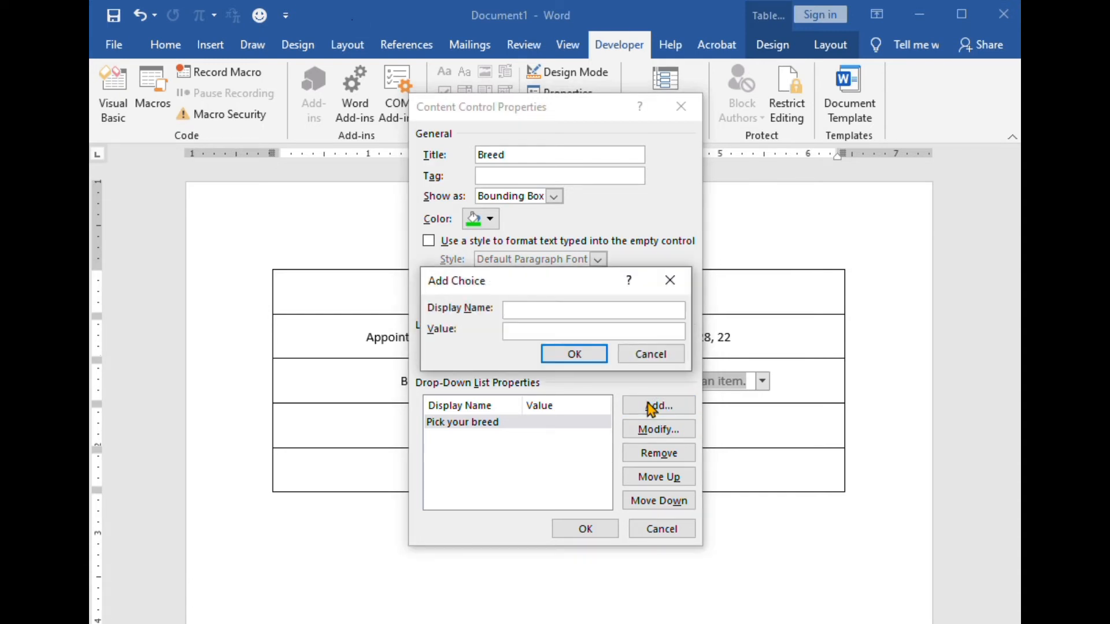
text(Goldfish)
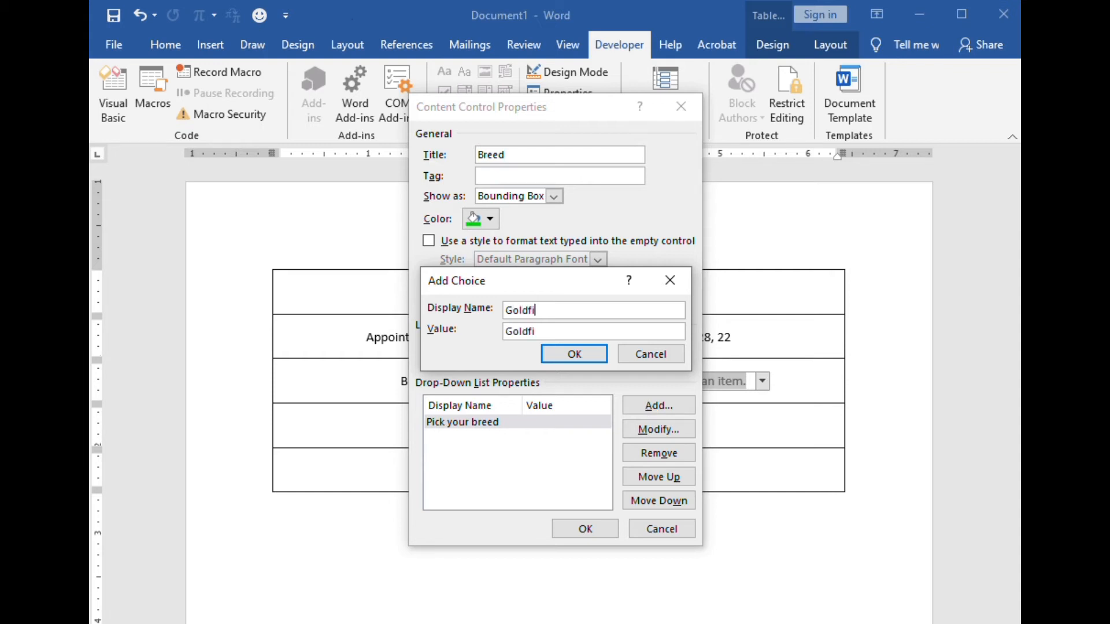
click(575, 357)
click(664, 407)
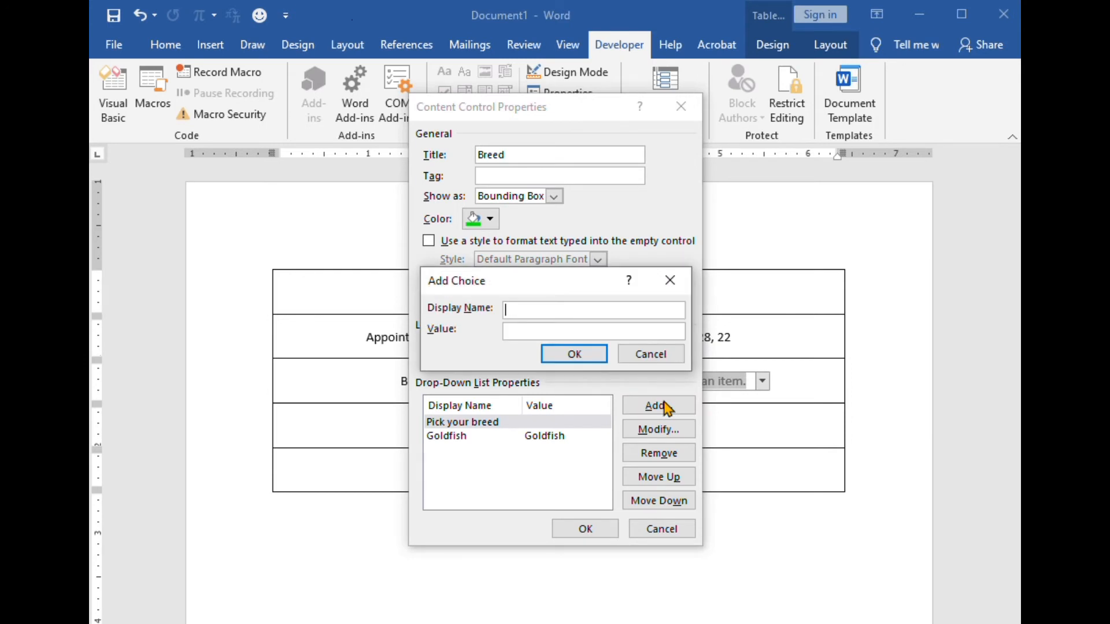
text(Llama)
click(574, 352)
click(651, 407)
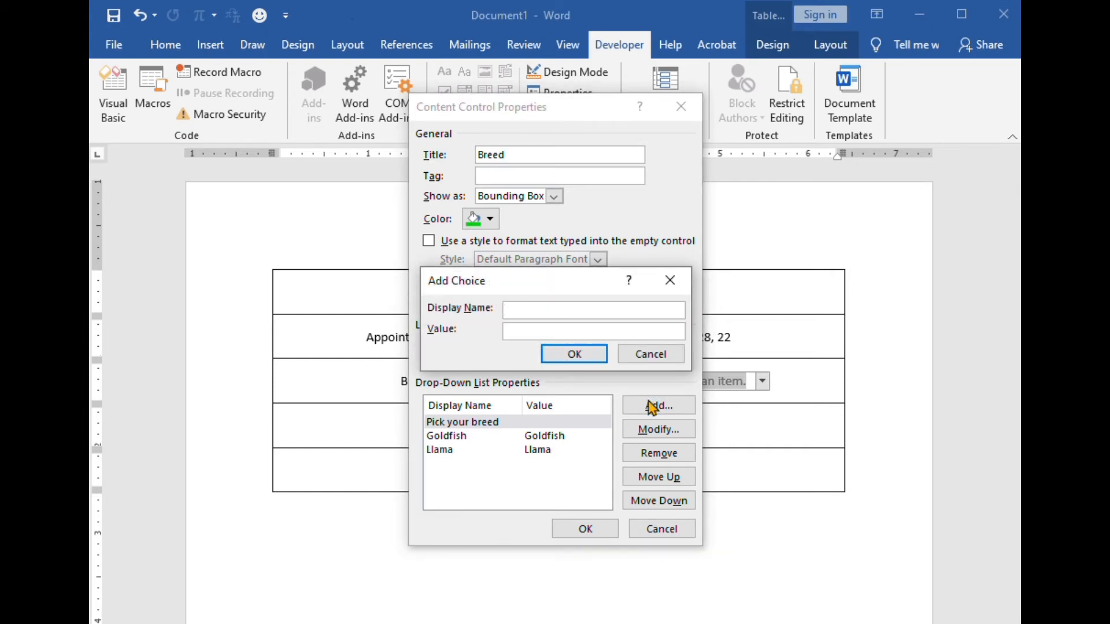
text(Pig)
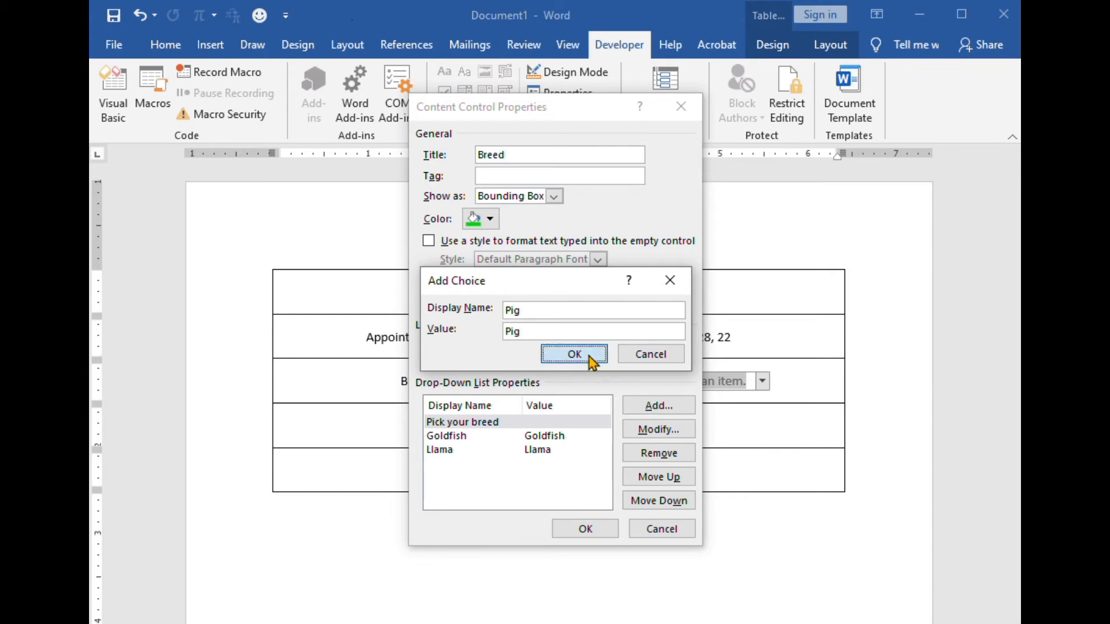
click(574, 353)
click(653, 407)
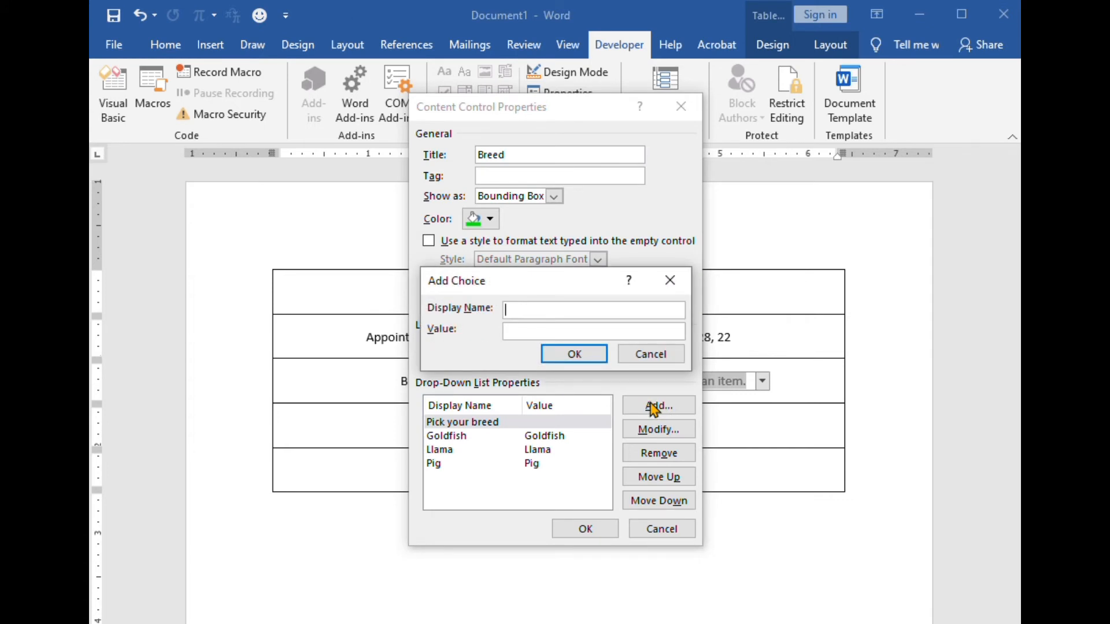
text(Cat)
click(570, 354)
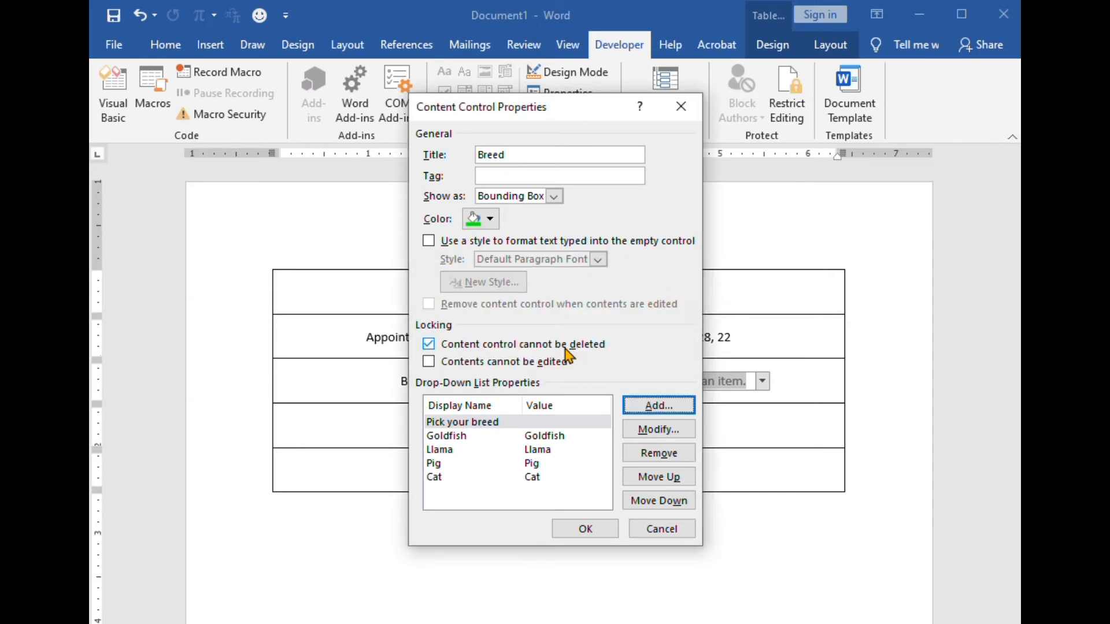
click(584, 529)
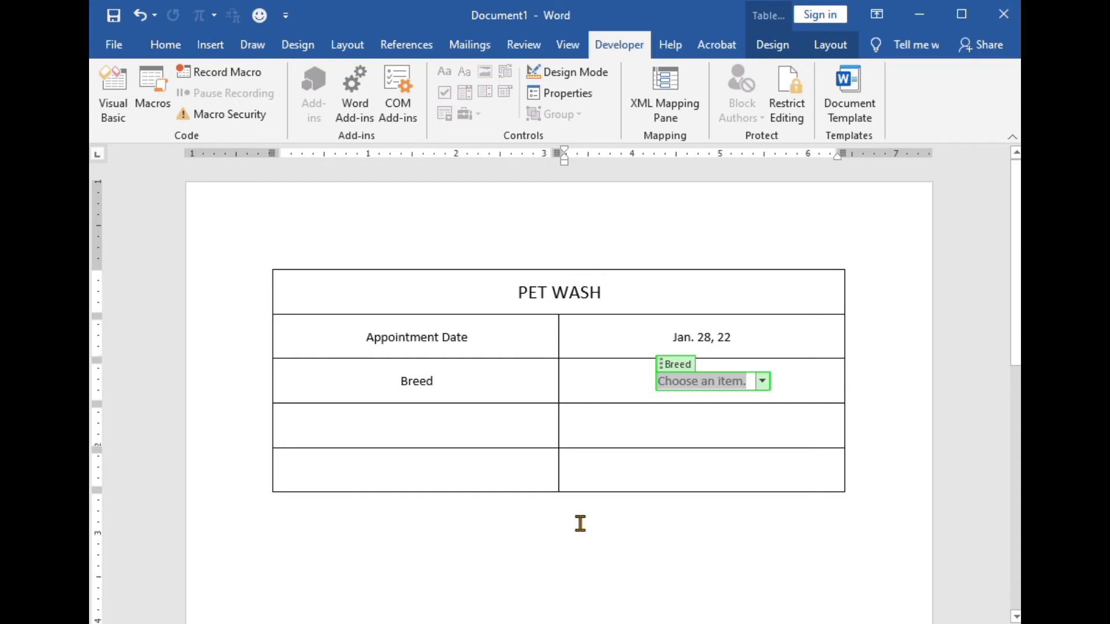
Choose Pig in the Breed drop-down list and enter the label "Comments?" in the cell below the "Breed" label
click(763, 382)
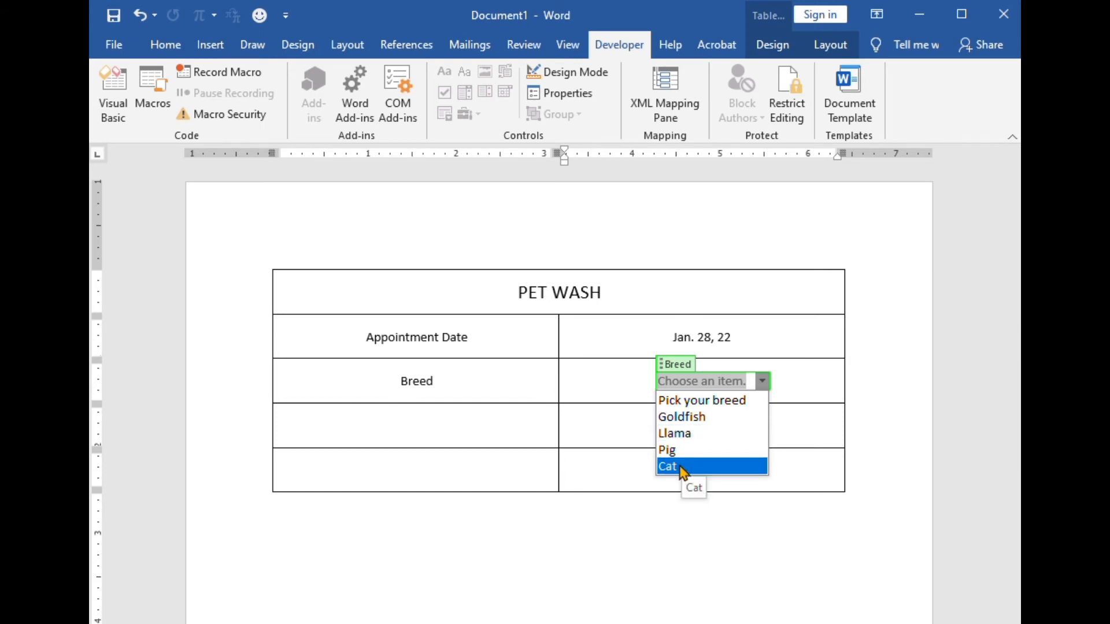
click(674, 451)
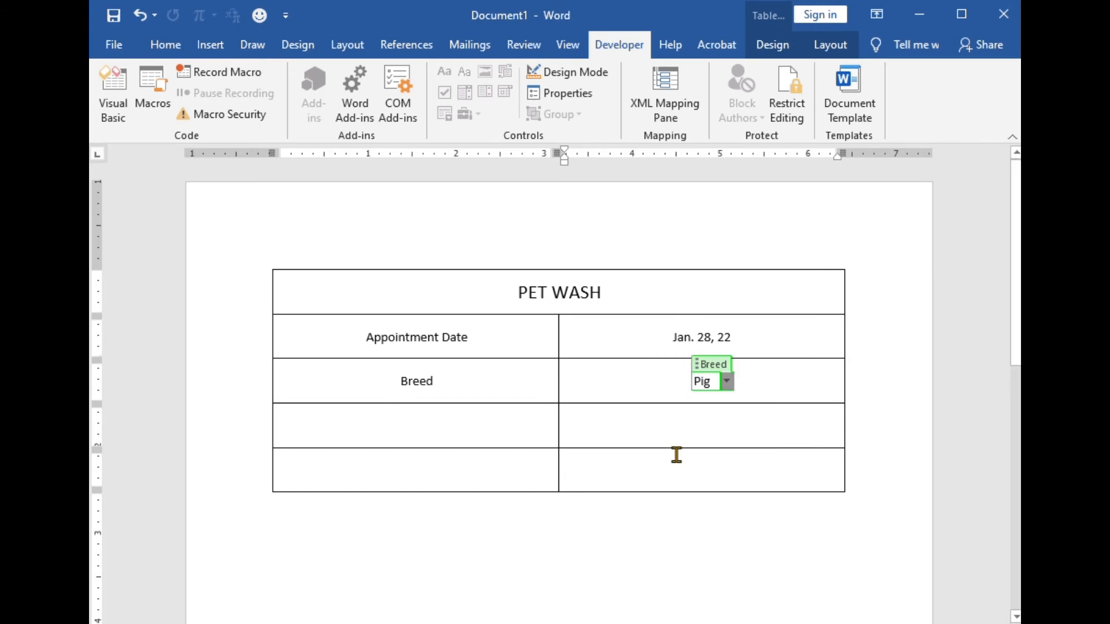
click(429, 427)
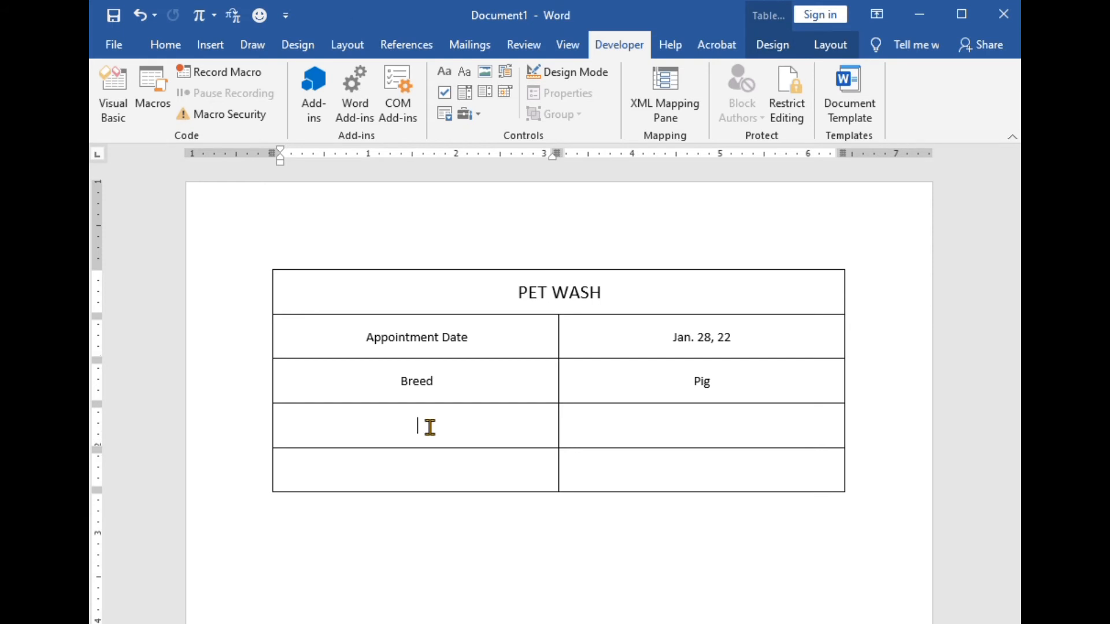
text(Comments?)
Insert a rich text content control beside "Comments?", titled "Comments", coloured magenta and protected against deletion
click(691, 427)
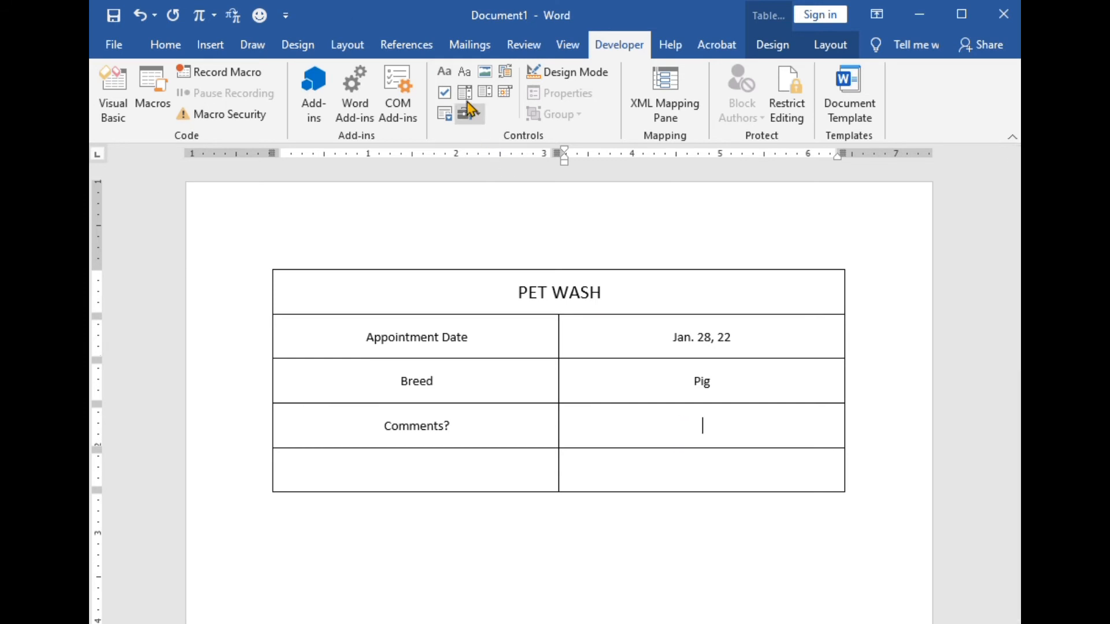
click(445, 76)
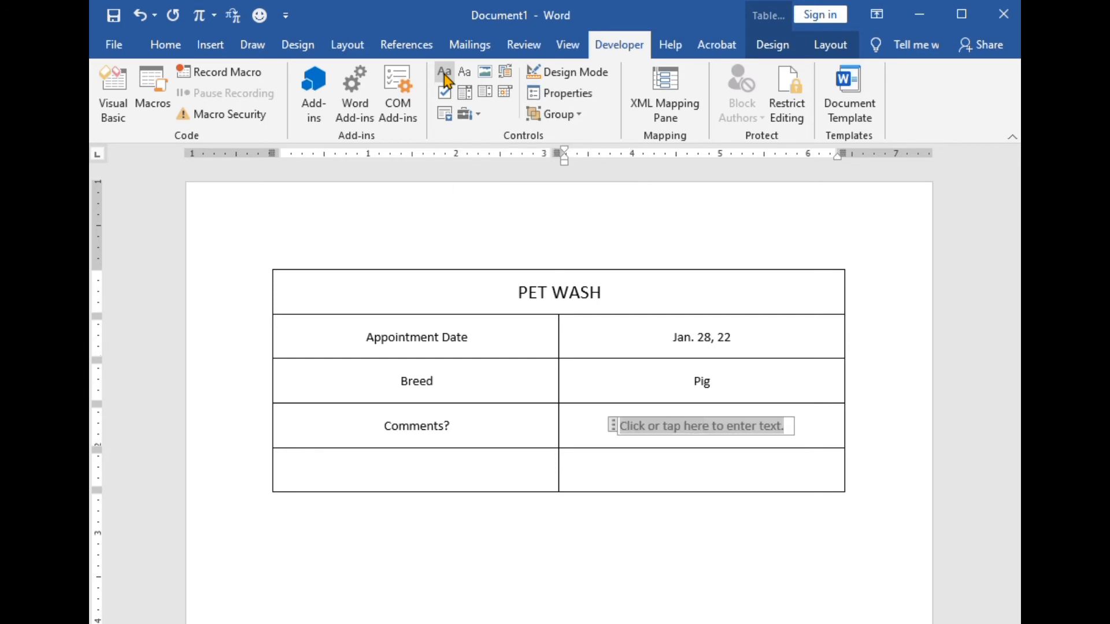
click(564, 94)
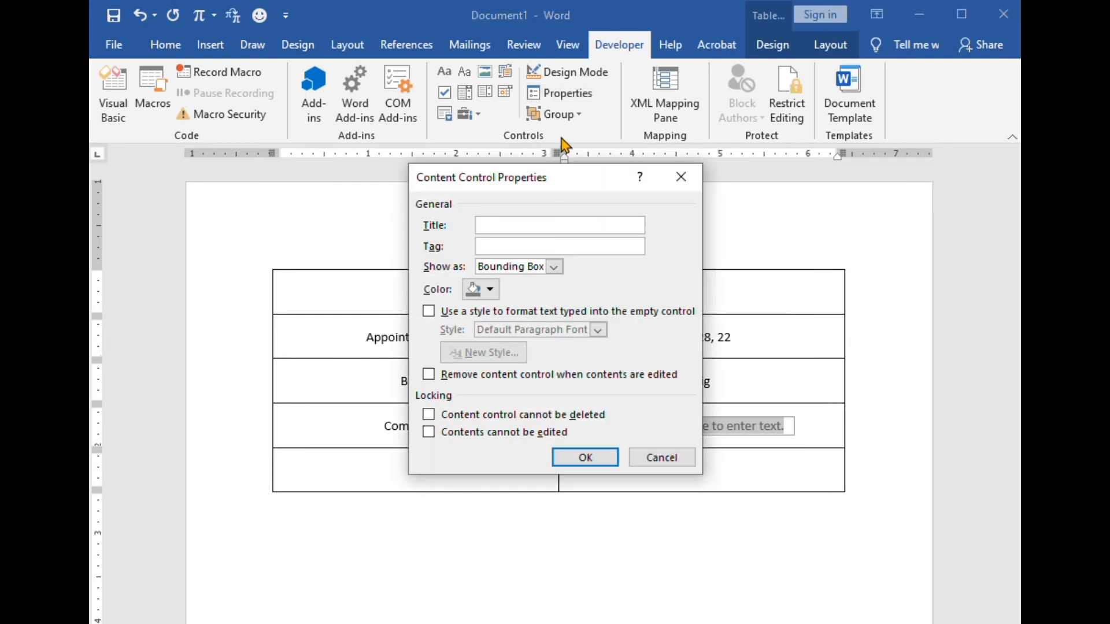
text(Comments)
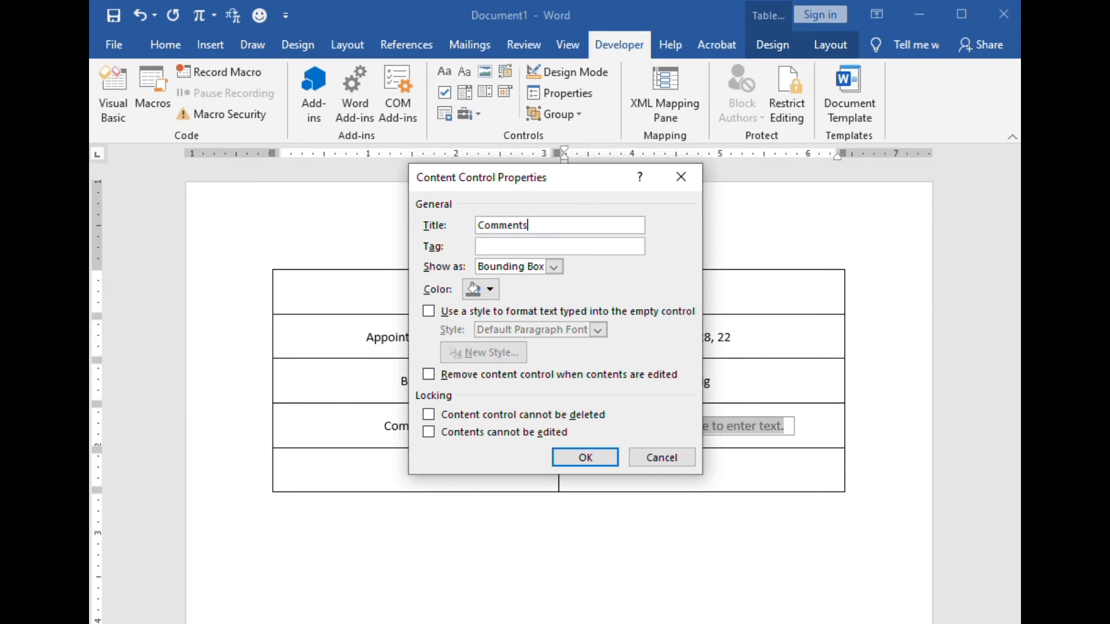
click(491, 291)
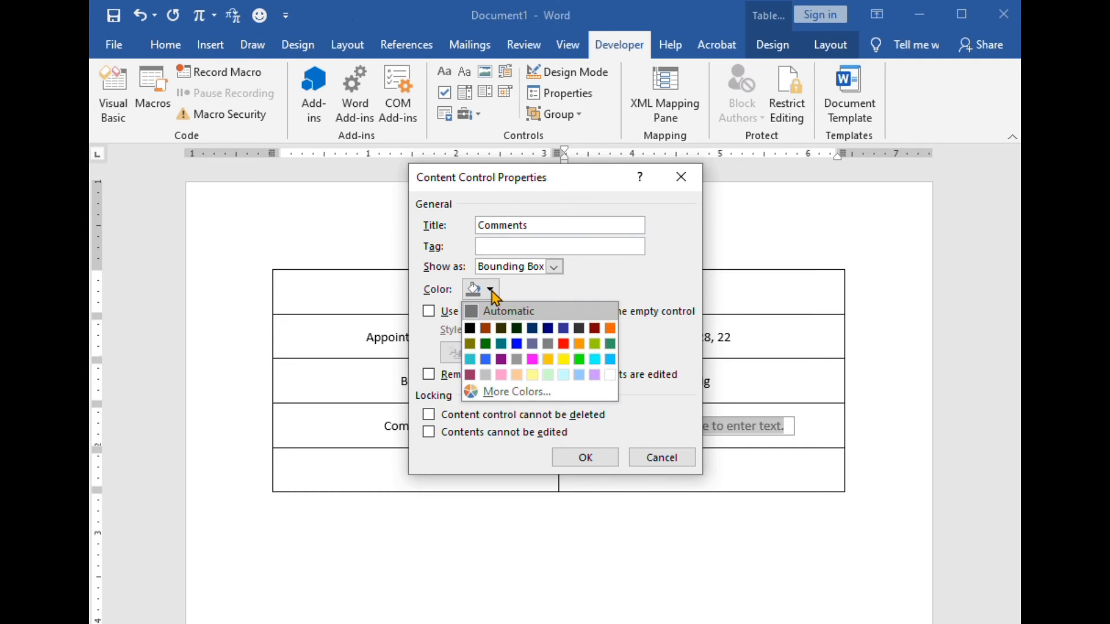
click(532, 360)
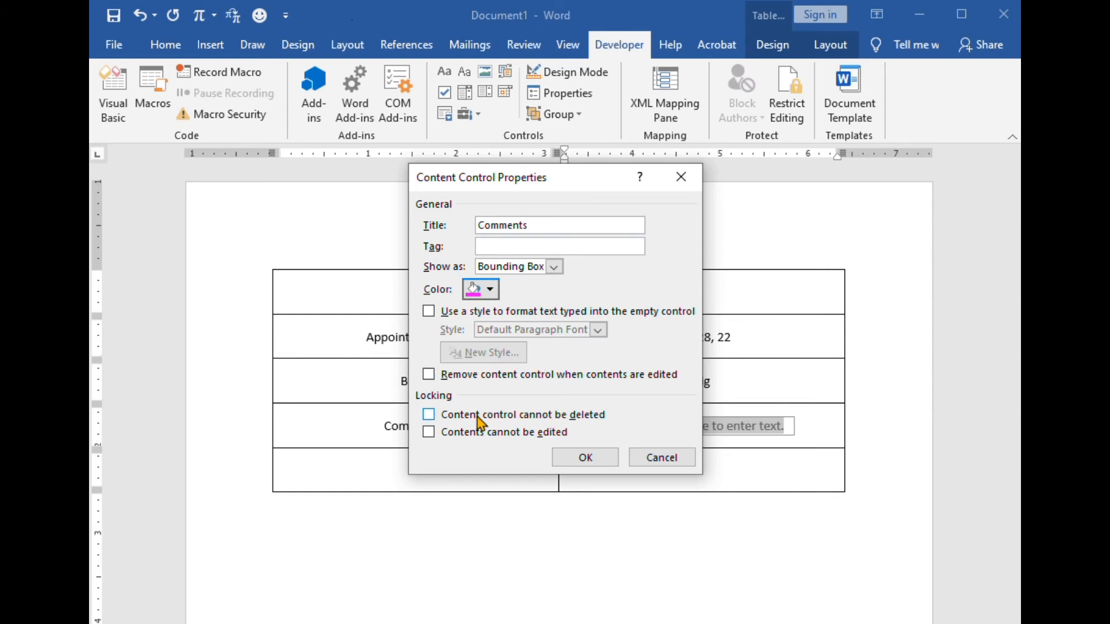
click(432, 417)
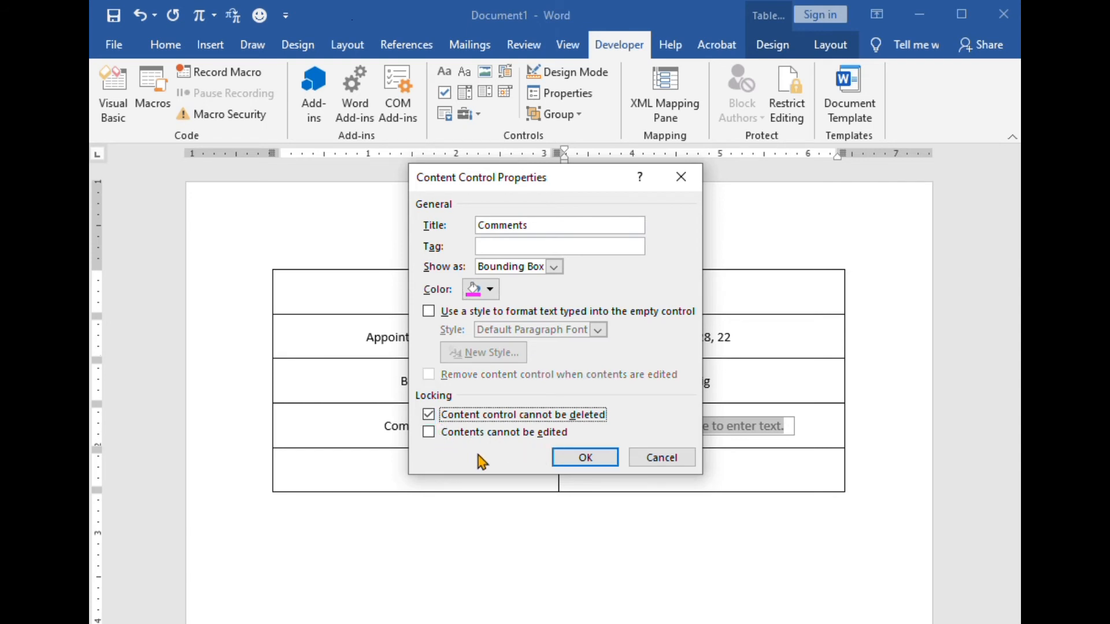
click(572, 458)
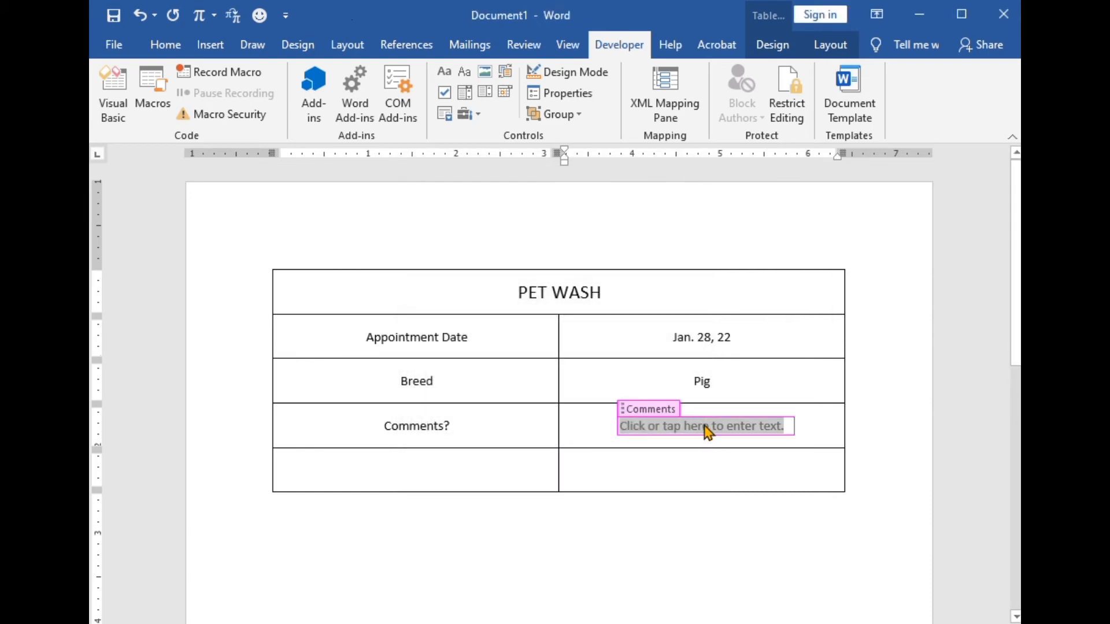
Fill in the Comments control with "Skin is dry – be gentle"
text(Sk)
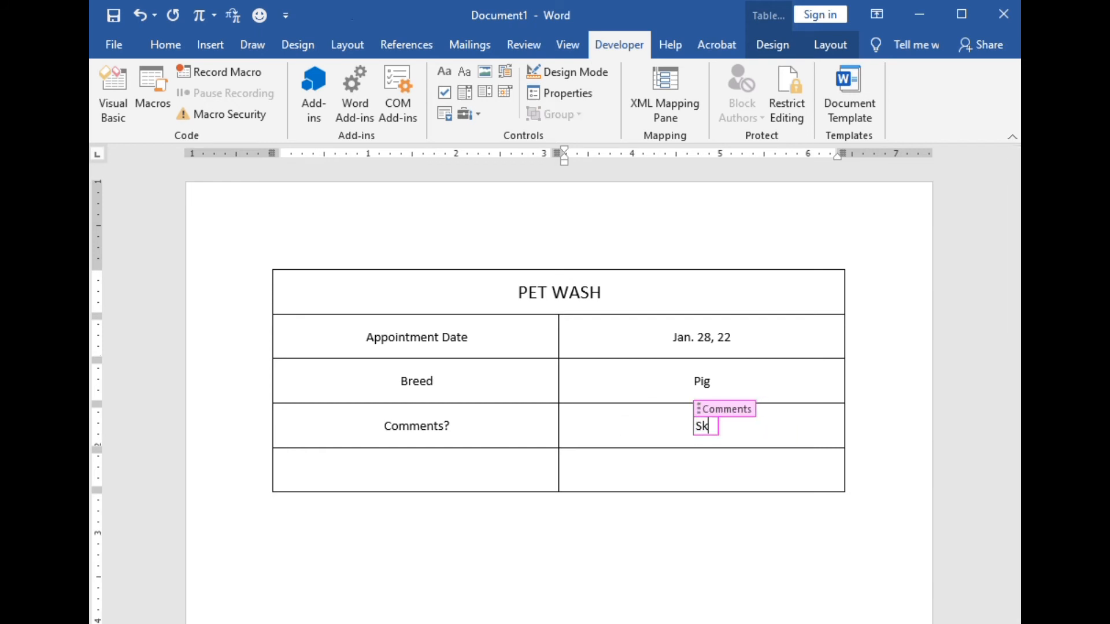
text(in)
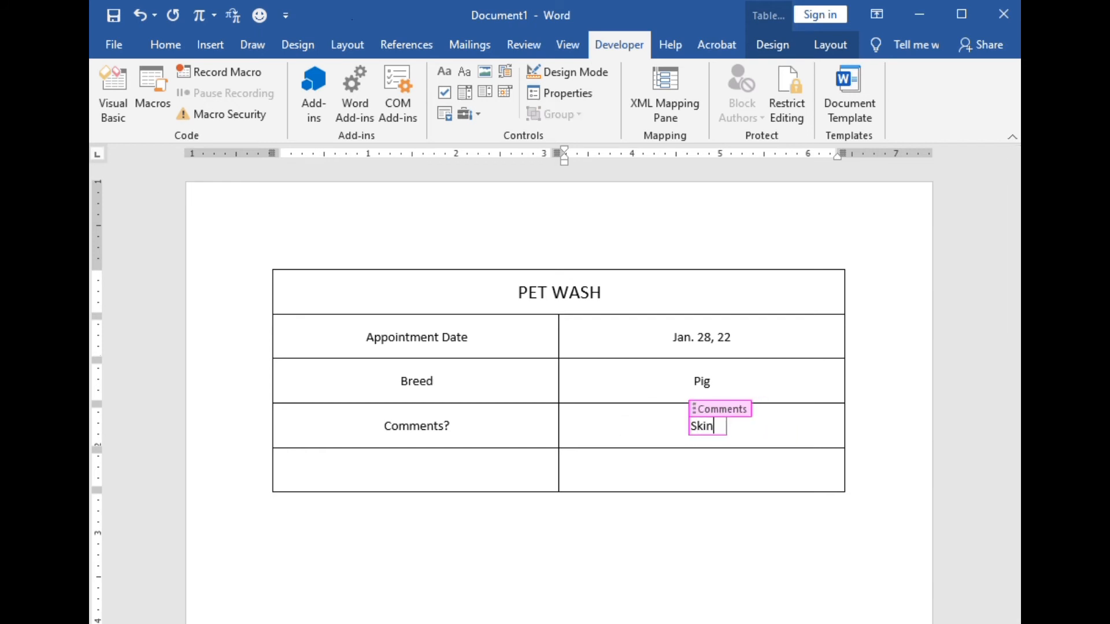
text( is dry - be)
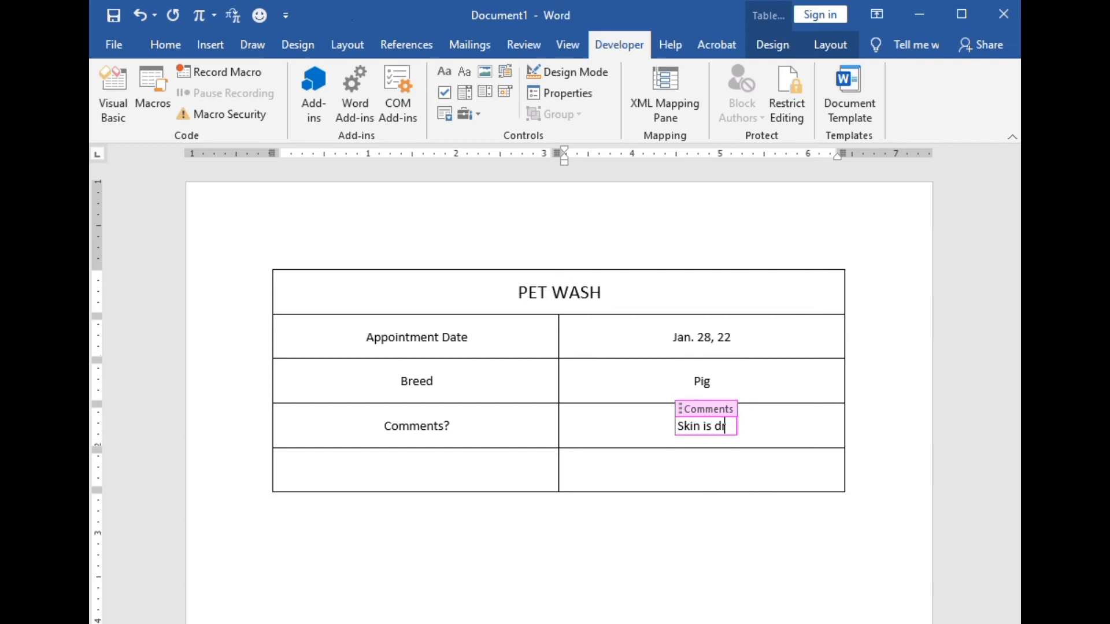
text( gentle)
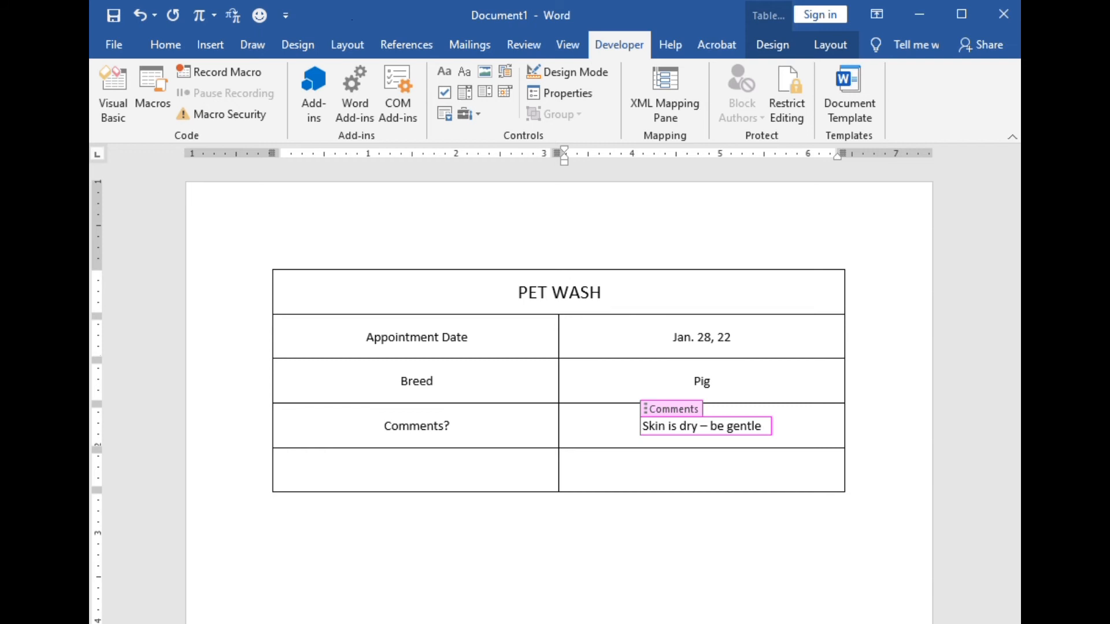
Enter the label "Add blow dry?" in the empty cell below "Comments?"
click(426, 477)
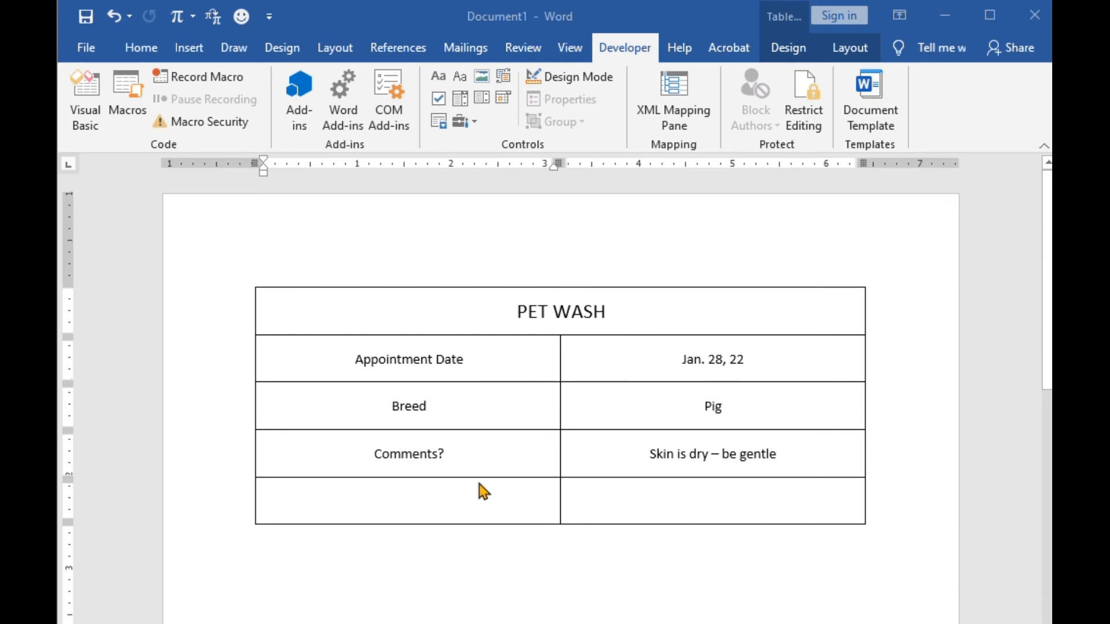
click(450, 501)
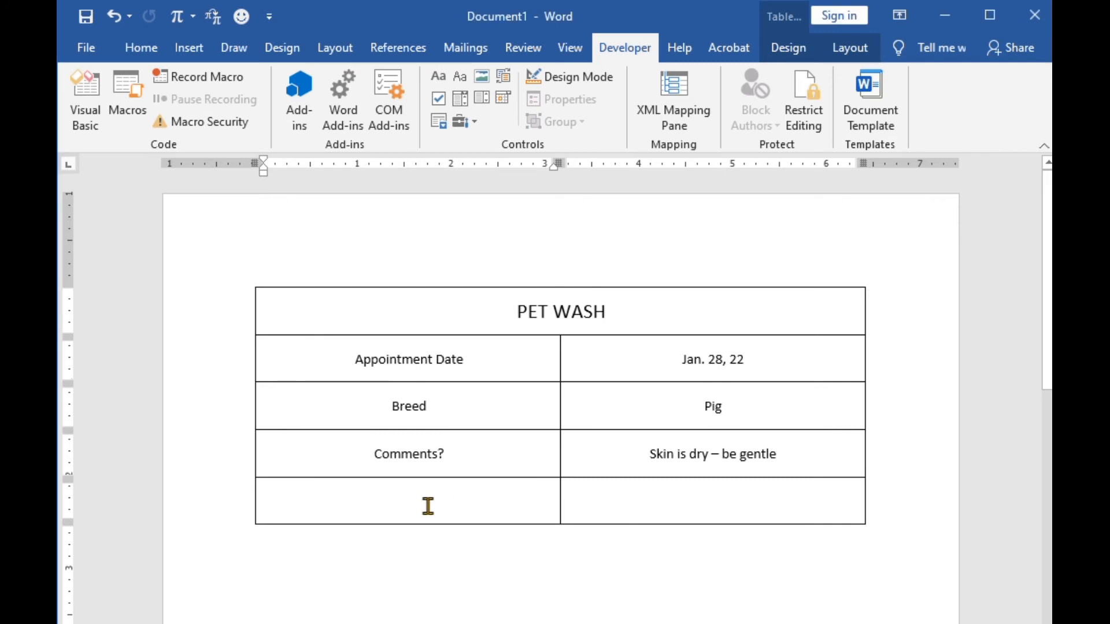
text(Ad)
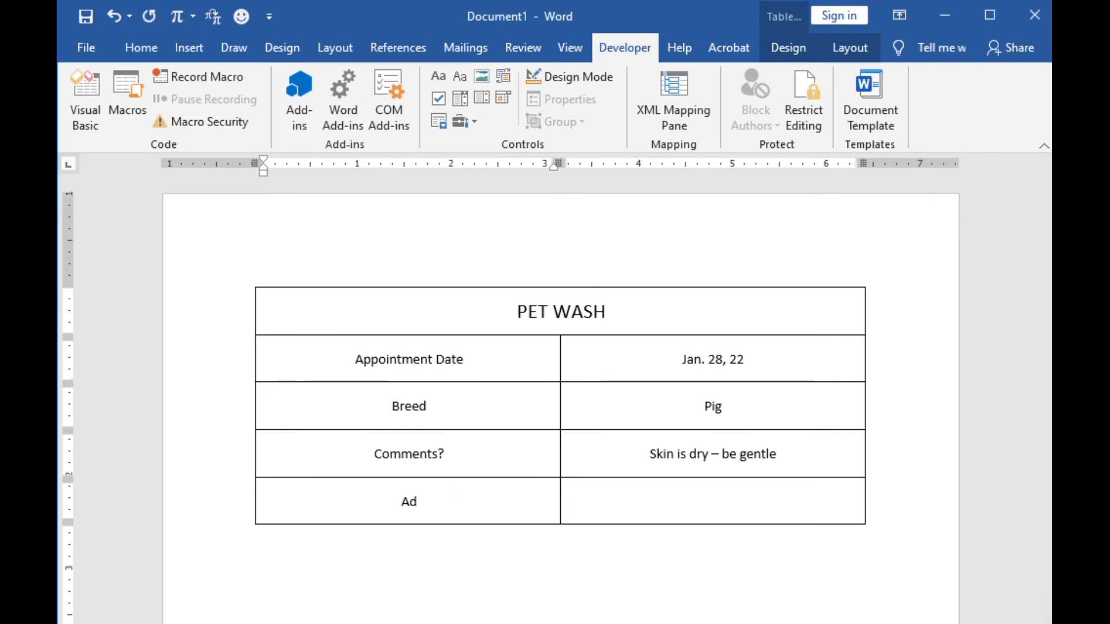
key(BackSpace)
text(dd blow dry?)
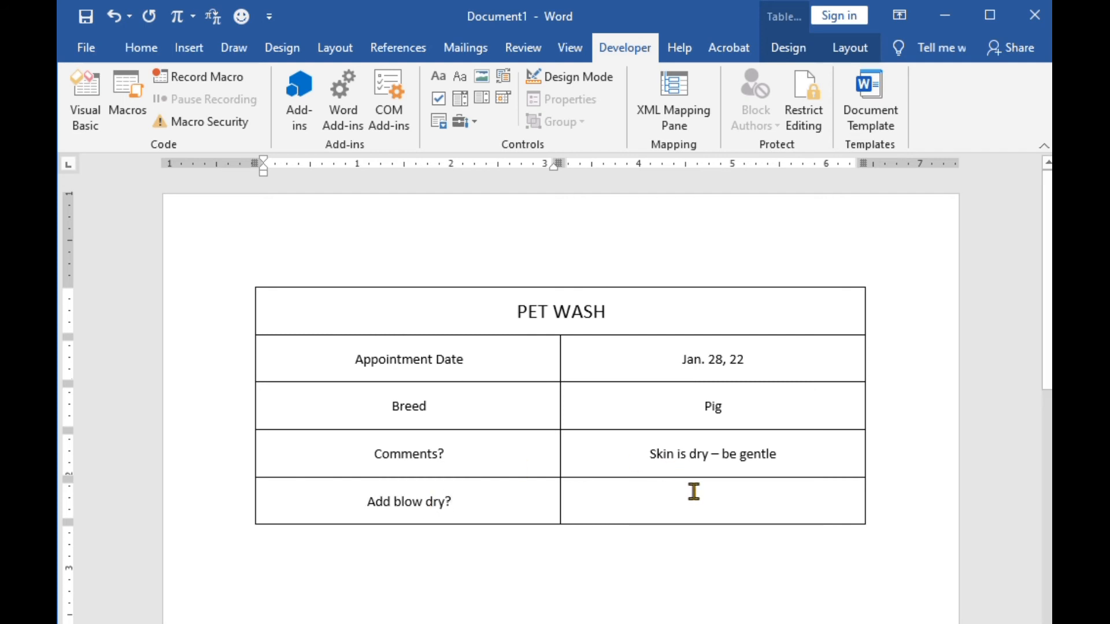
Insert a check box content control beside "Add blow dry?", coloured teal and protected against deletion
click(694, 505)
click(439, 99)
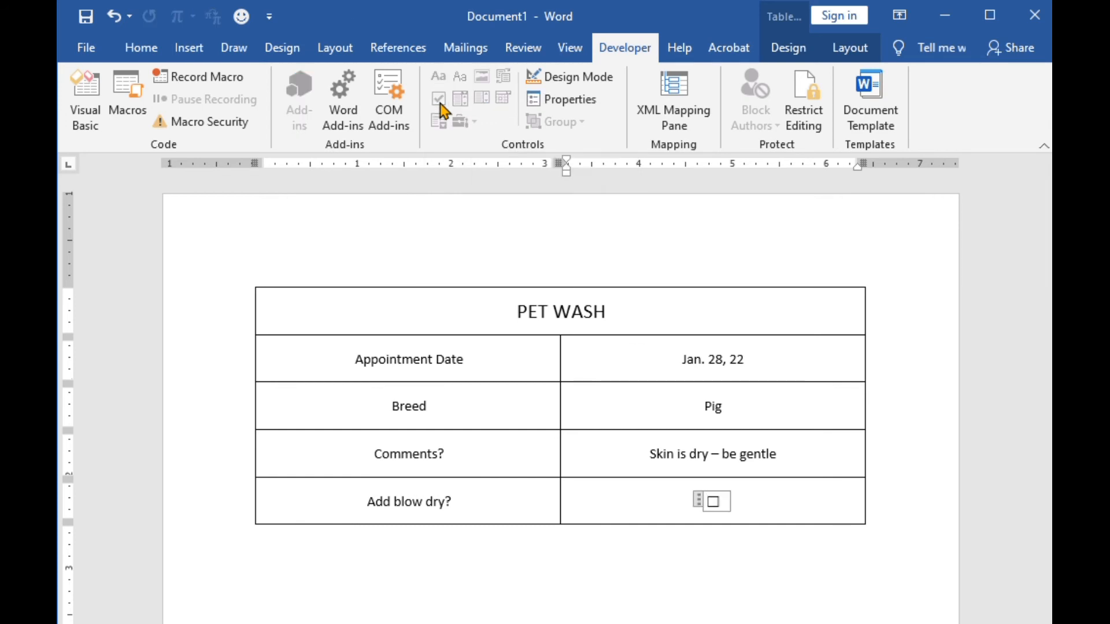
click(559, 110)
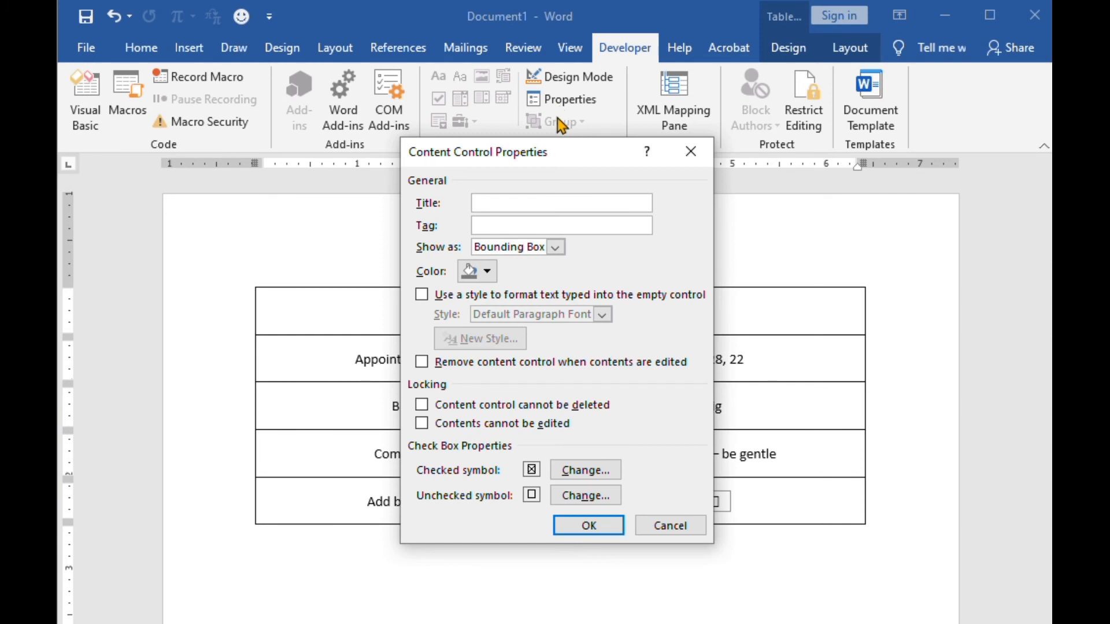
click(487, 271)
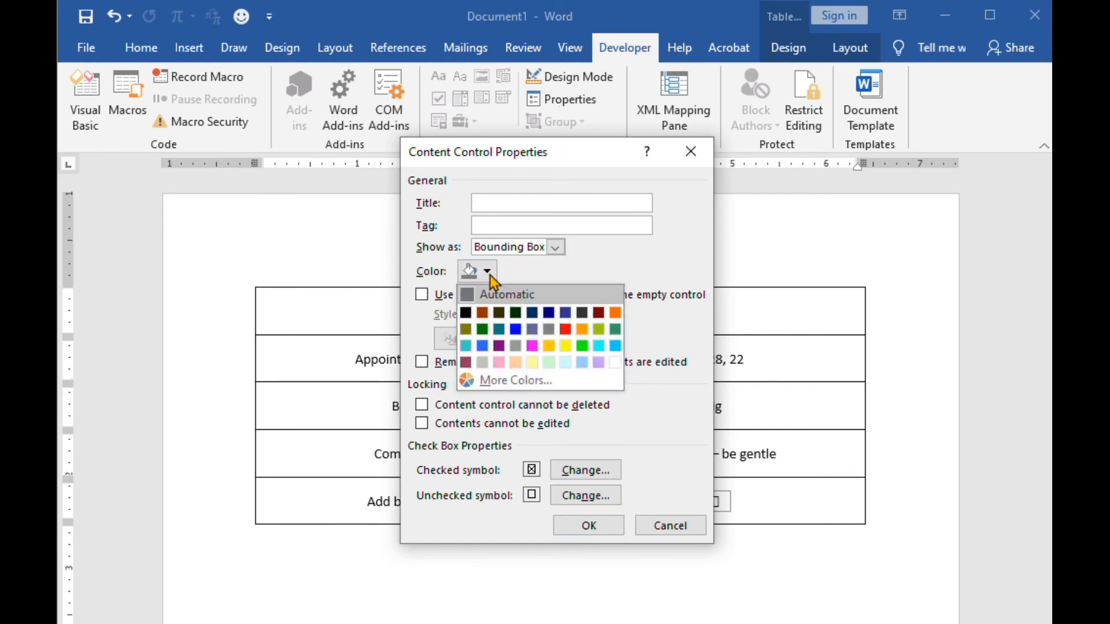
click(466, 346)
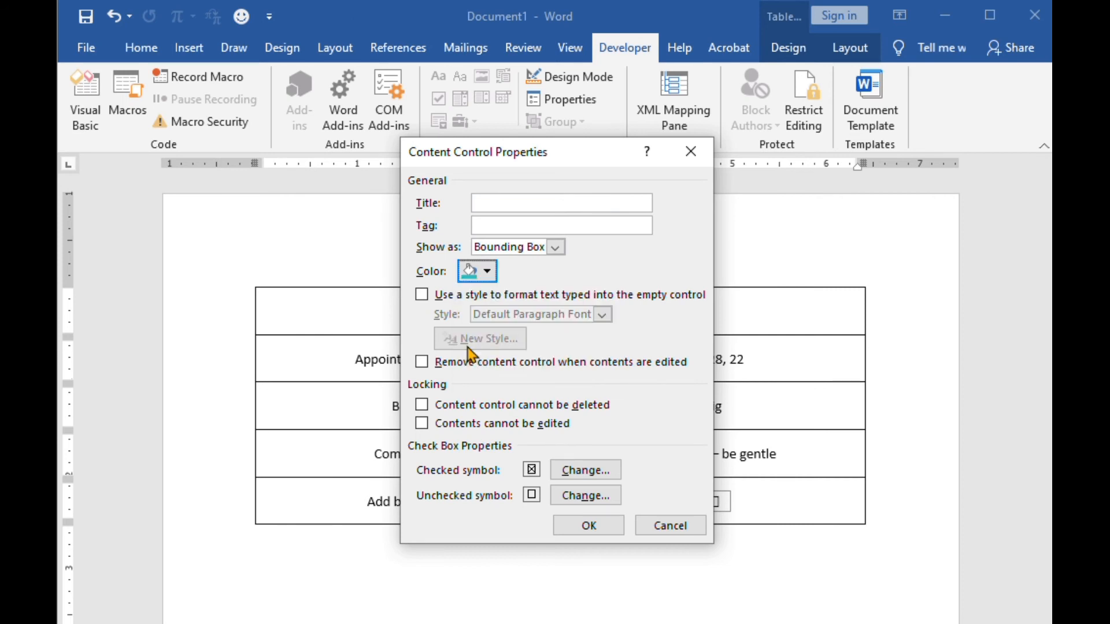
click(421, 407)
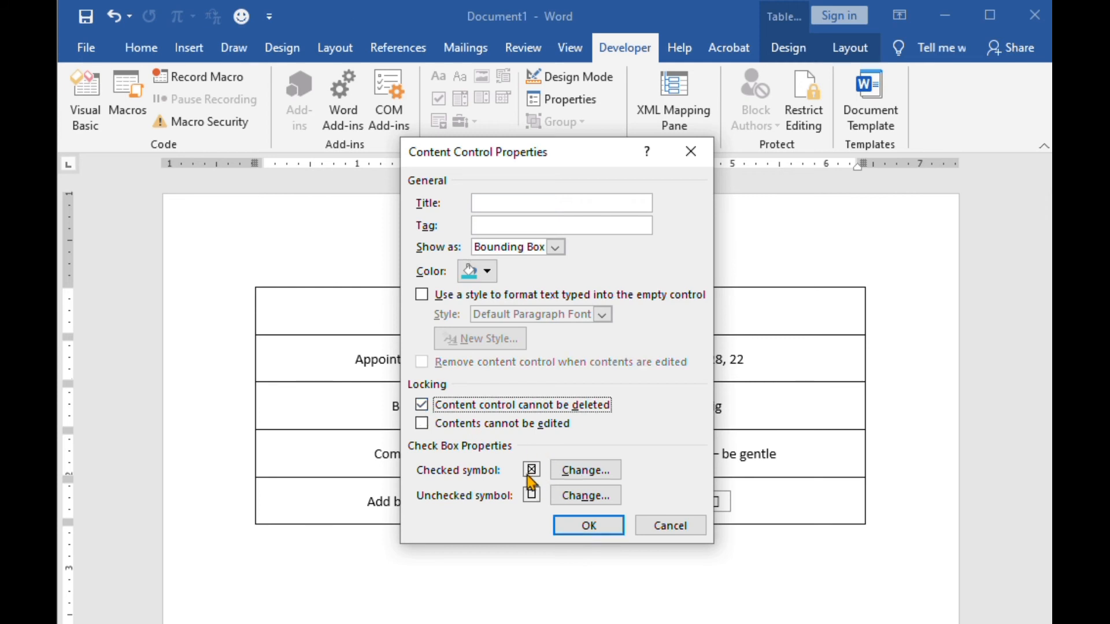
Change the check box's checked symbol to the Wingdings check mark, character code 252, and apply the control's properties
click(586, 471)
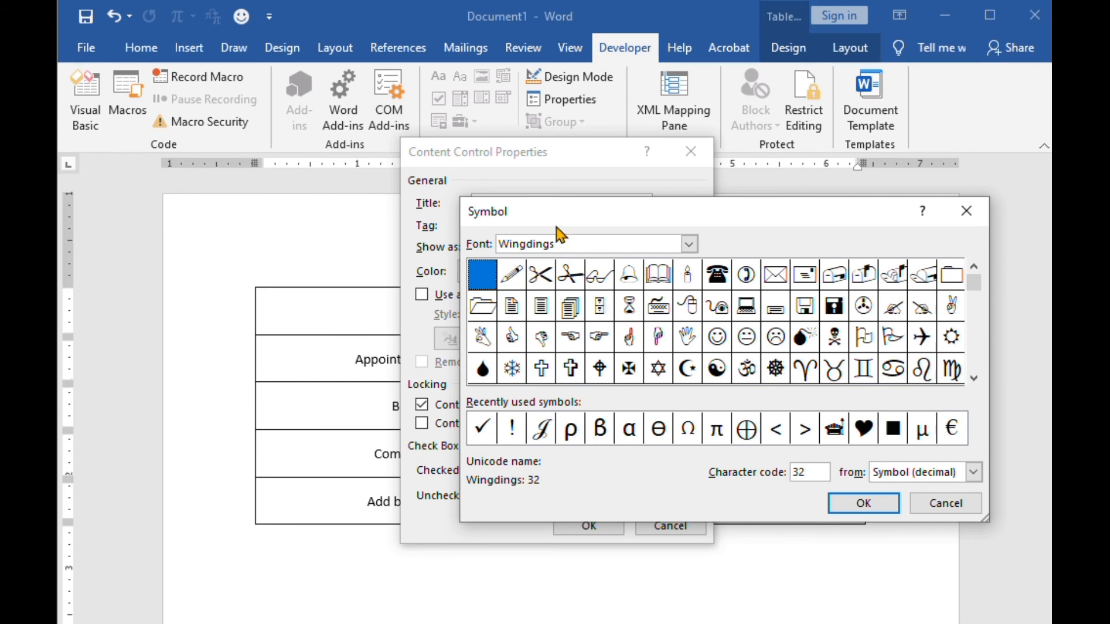
click(689, 244)
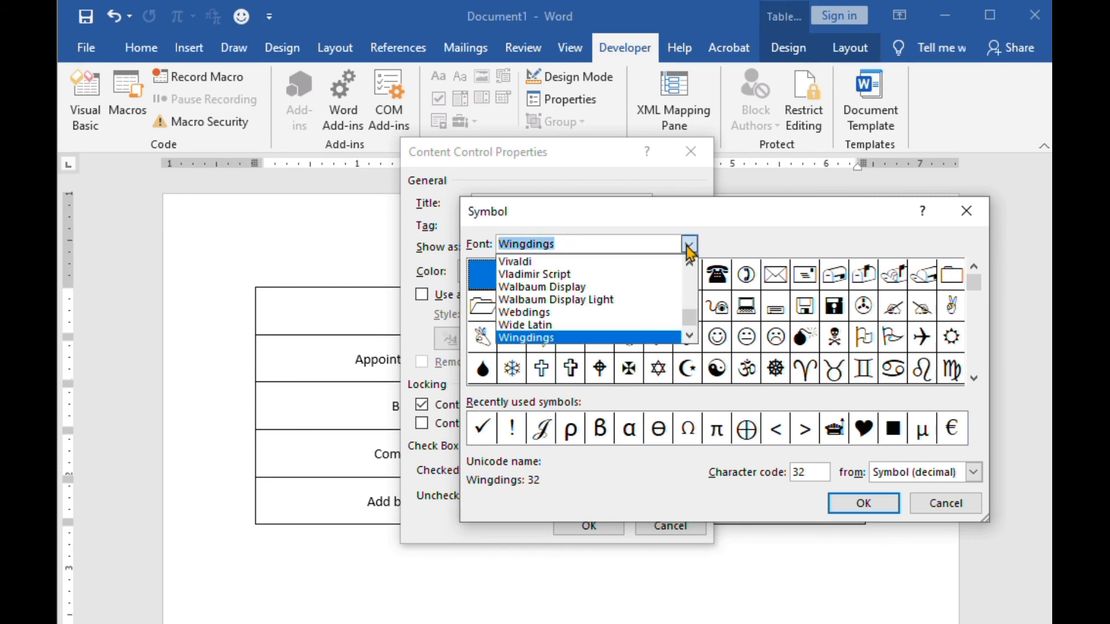
click(689, 249)
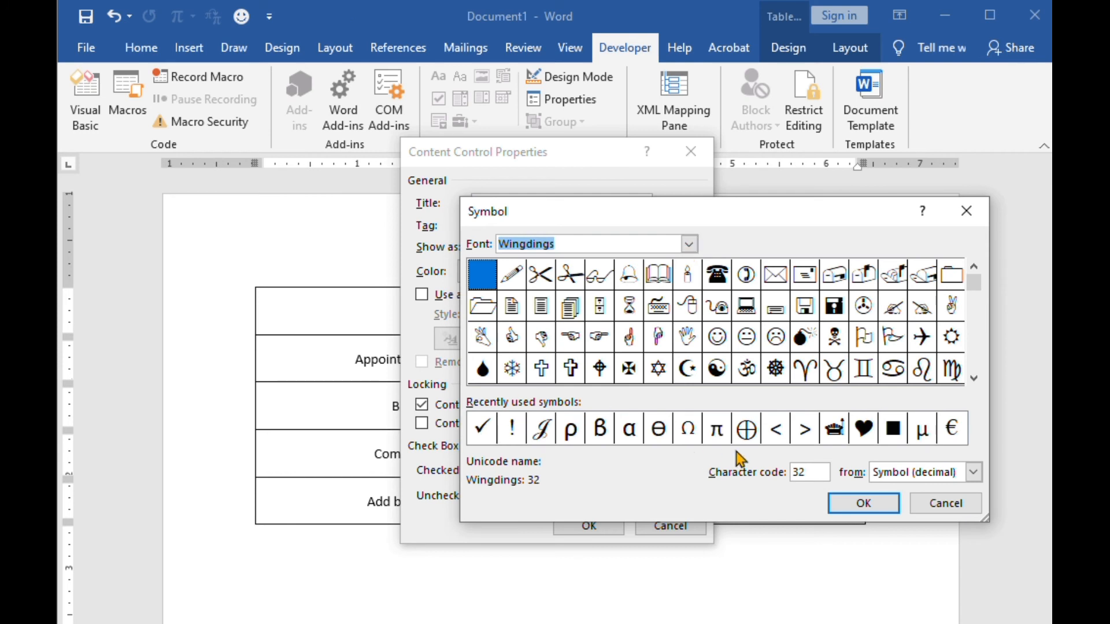
drag(810, 472, 778, 477)
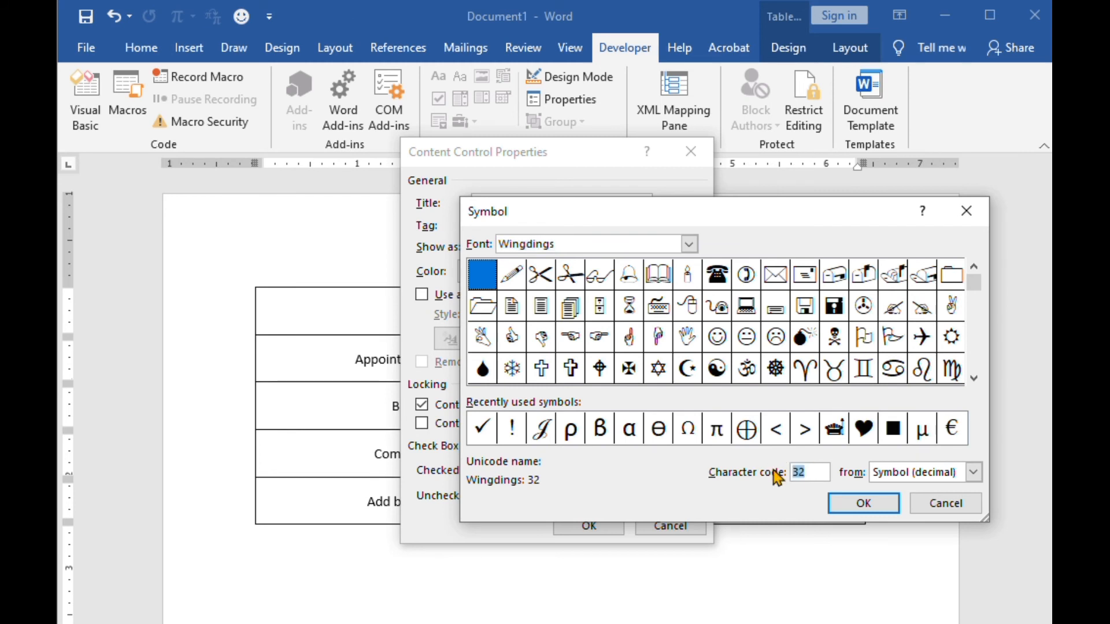
text(252)
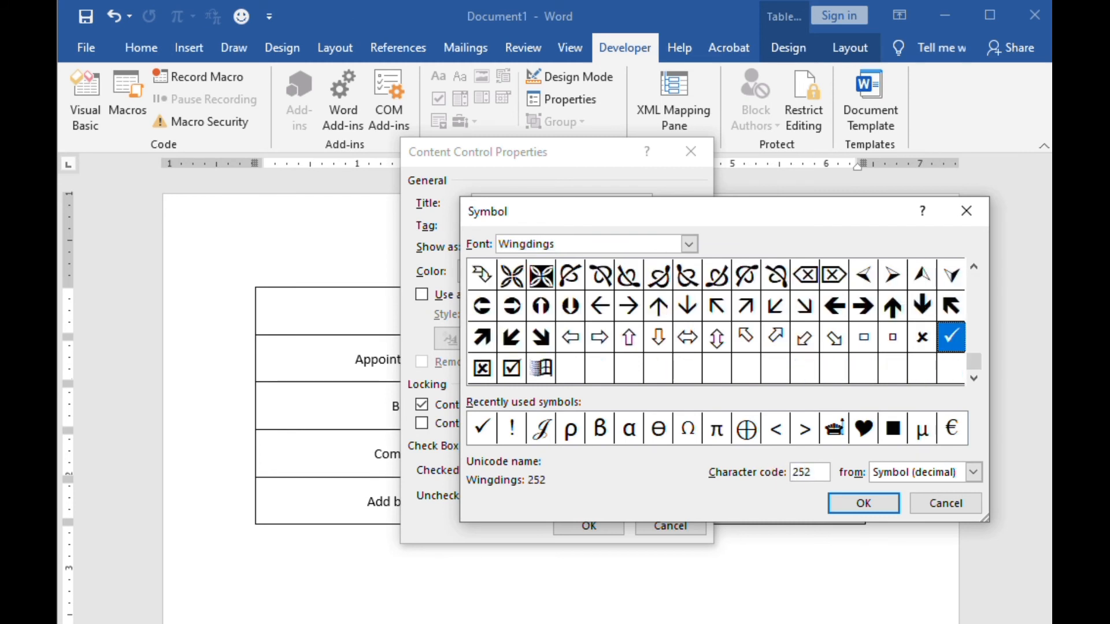
click(863, 505)
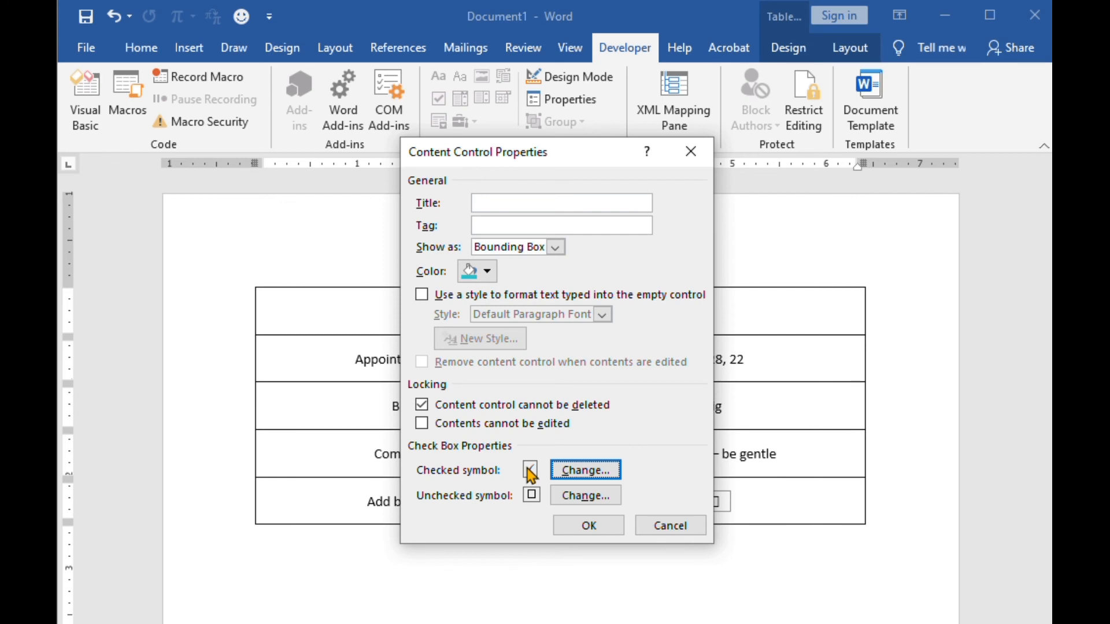
click(572, 527)
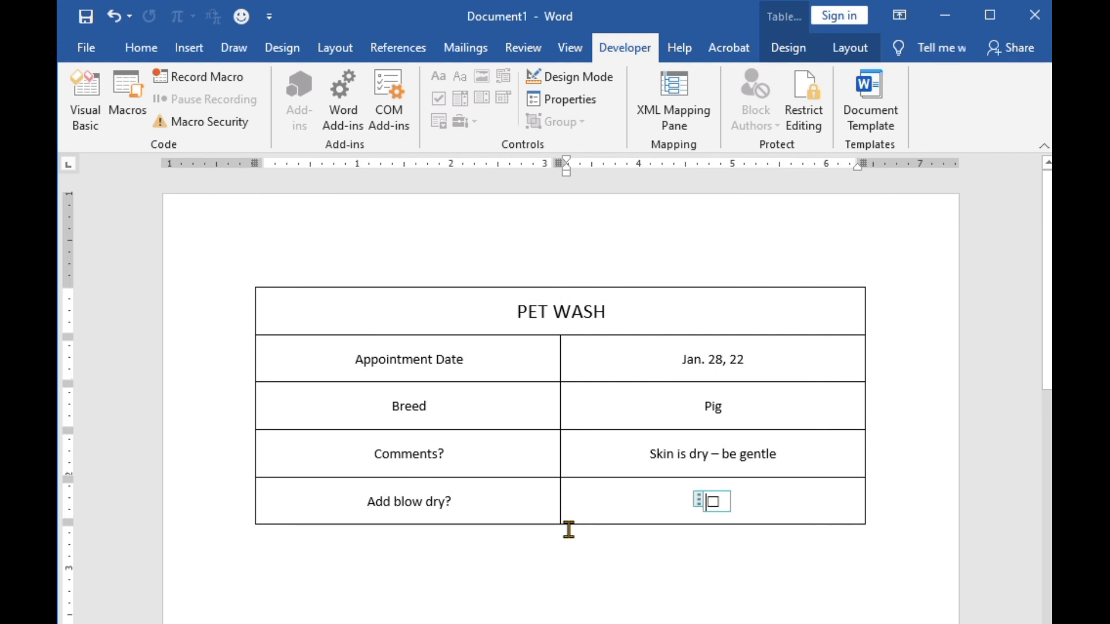
Enter "Yes" after the blow dry check box and test toggling the box, finishing with it ticked
click(715, 501)
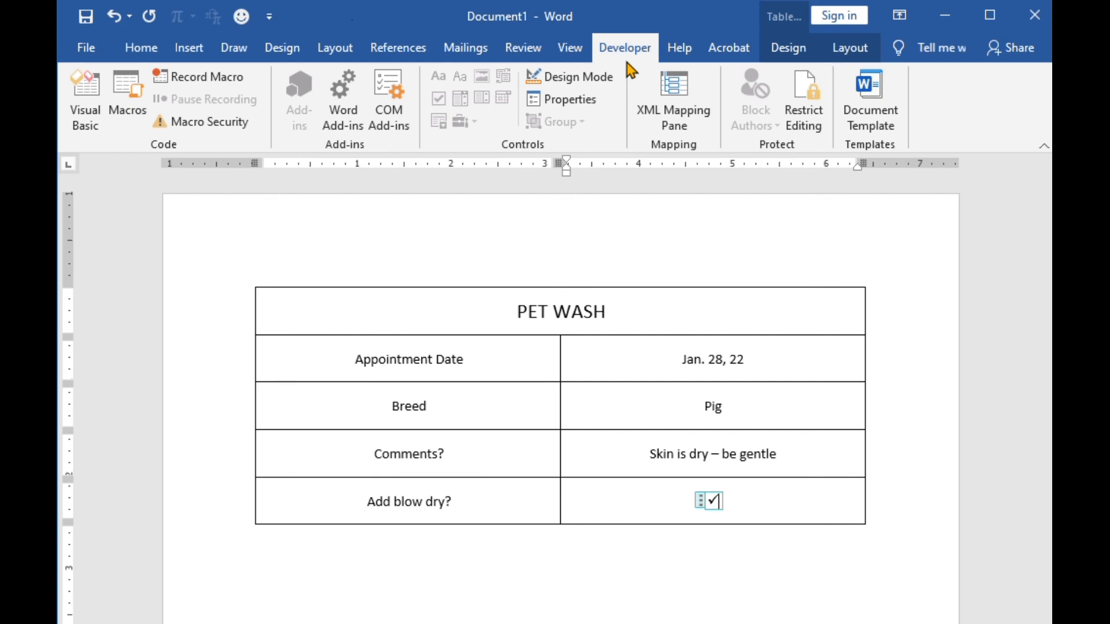
key(Right)
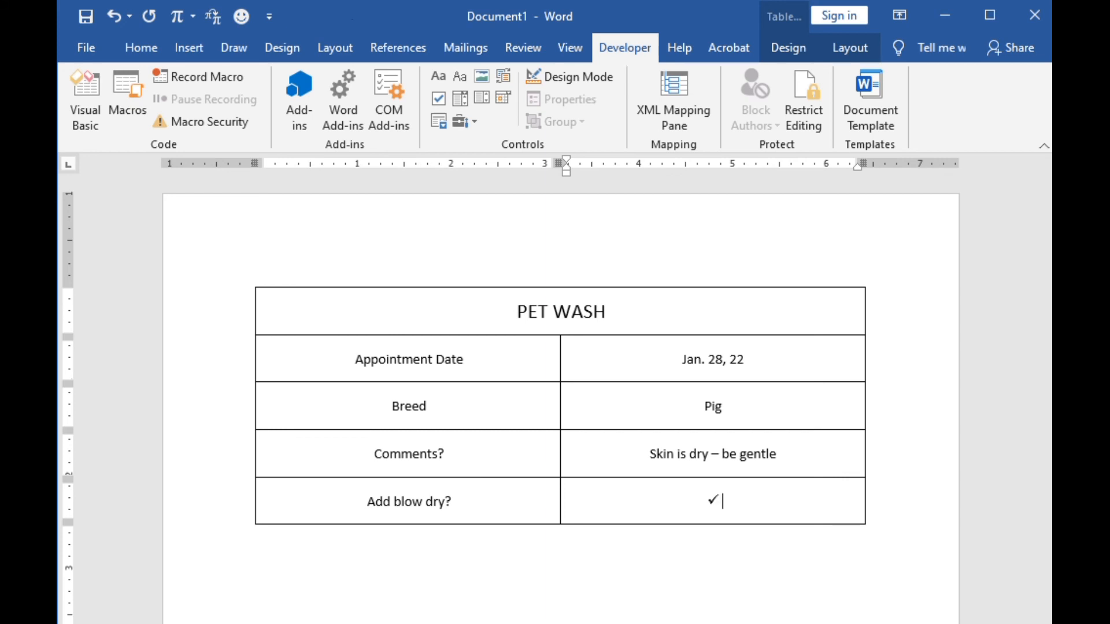
text(Yes)
click(702, 500)
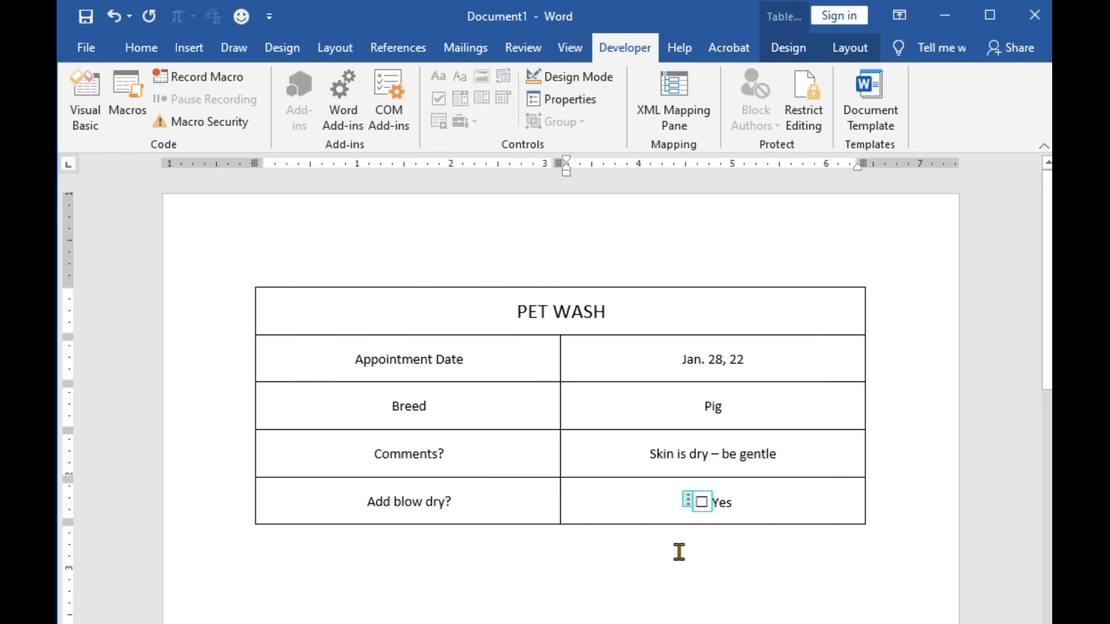
click(789, 512)
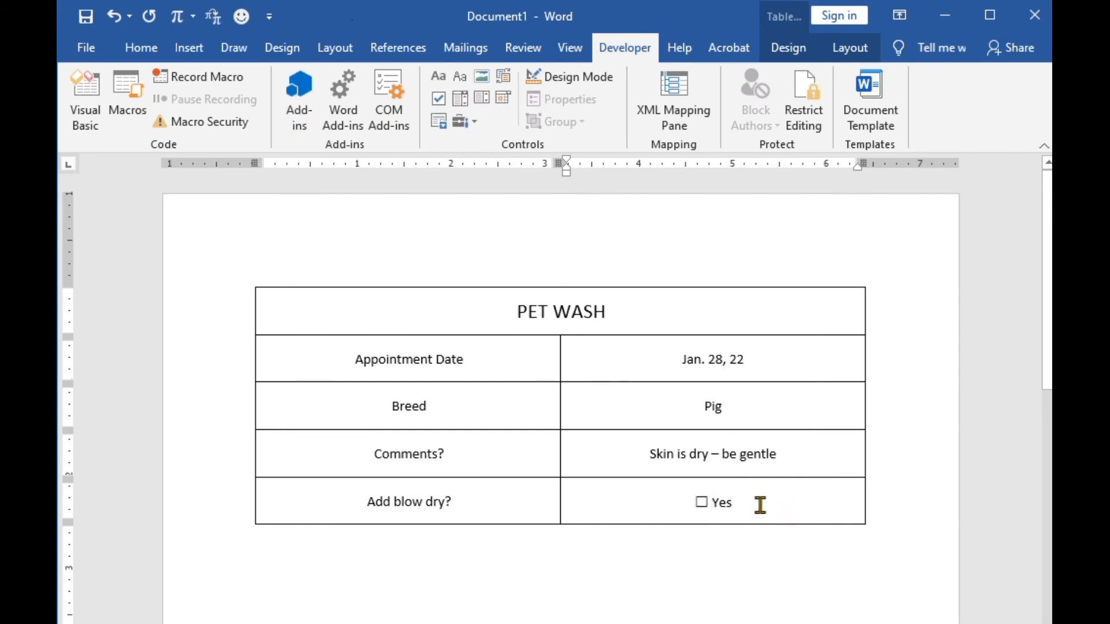
click(702, 501)
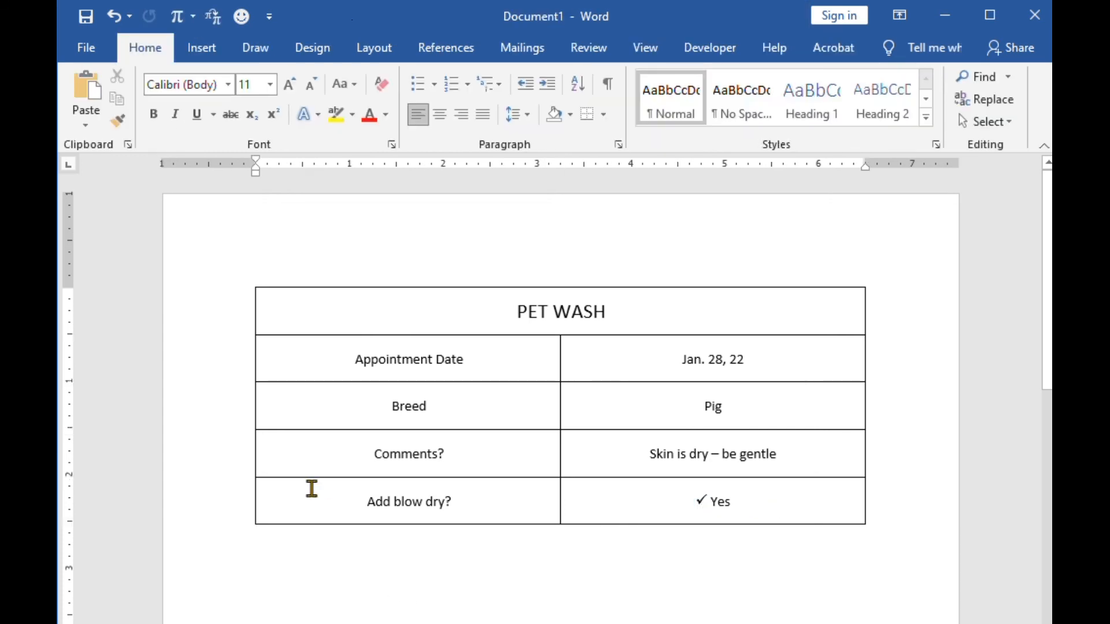
Remove all borders from the whole pet wash table
click(256, 283)
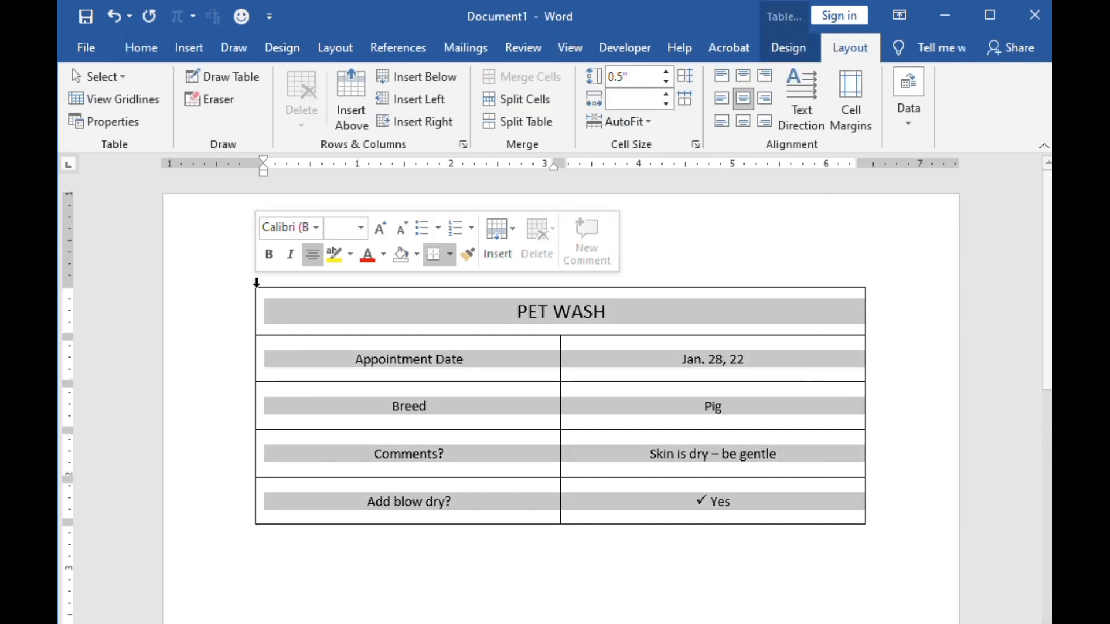
click(787, 50)
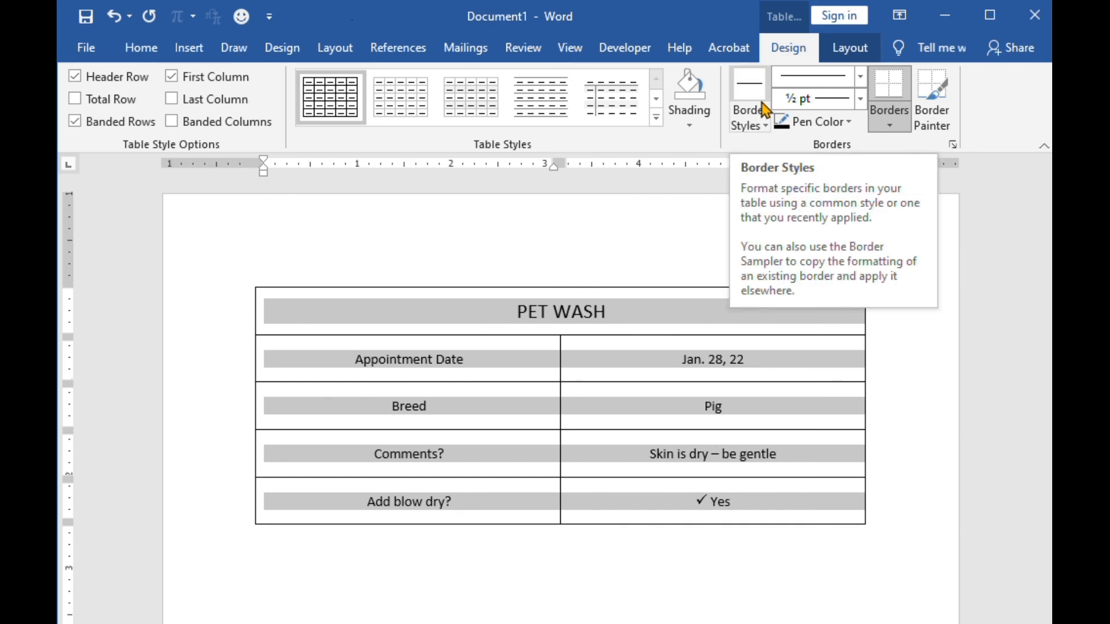
click(890, 126)
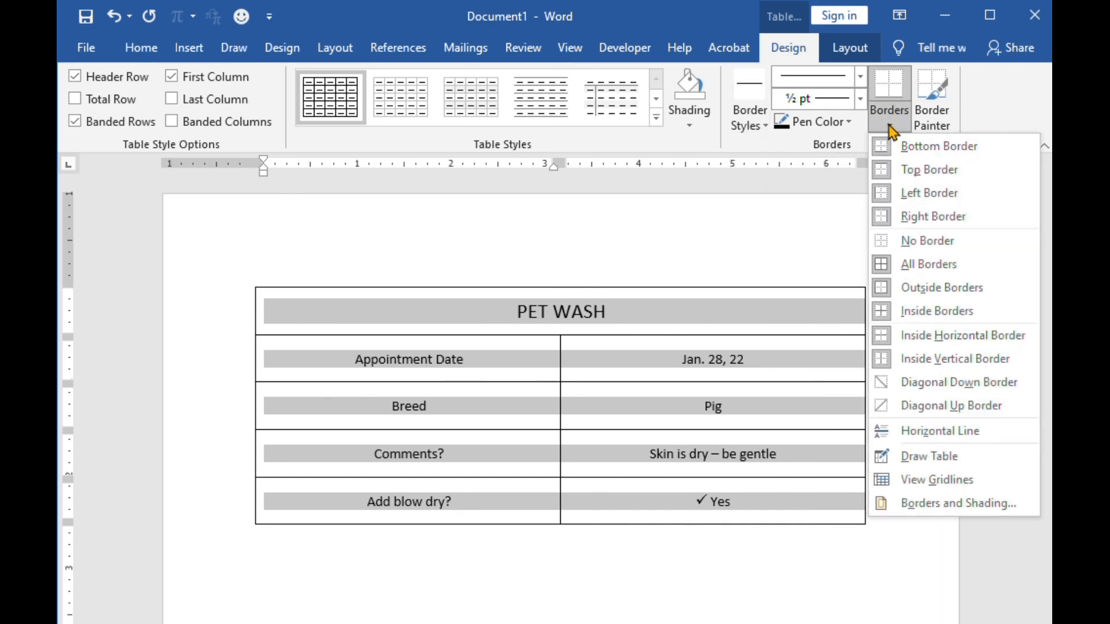
click(912, 244)
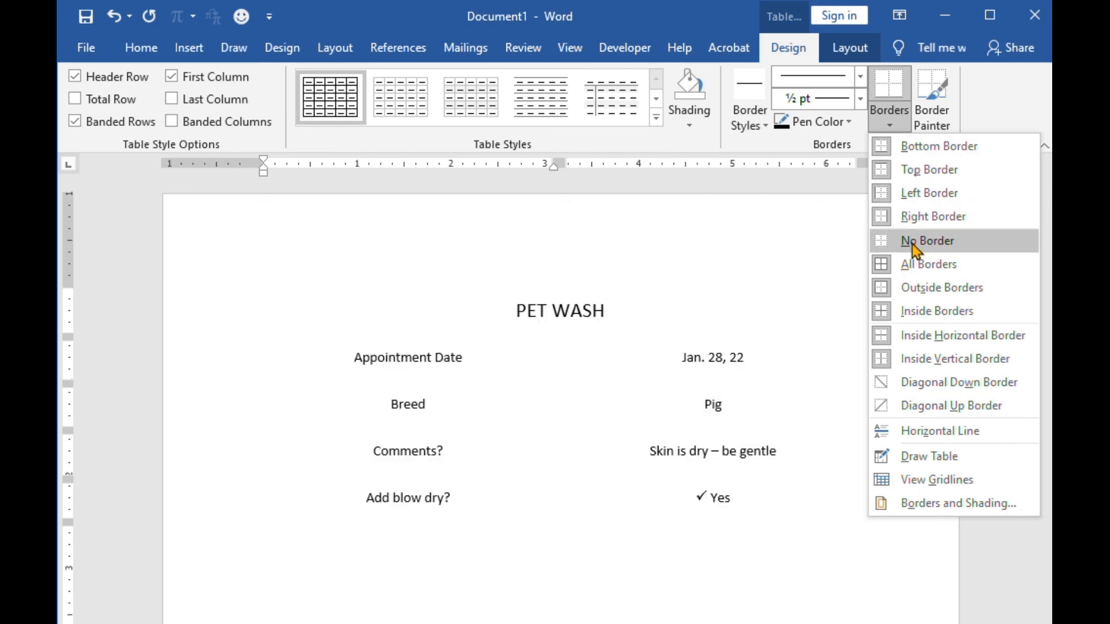
click(912, 244)
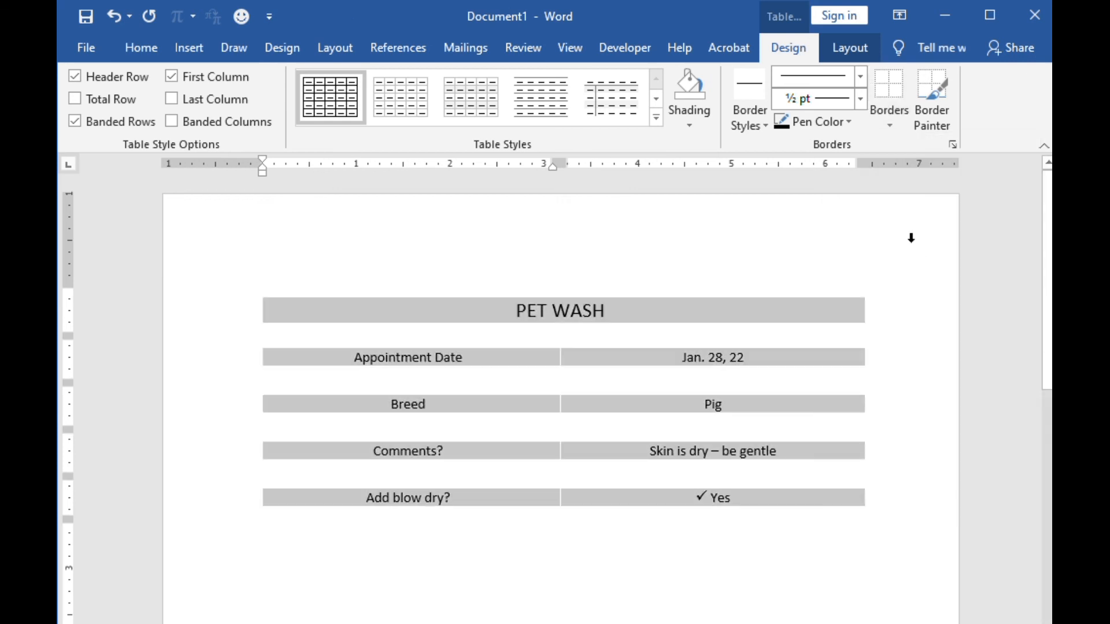
click(558, 554)
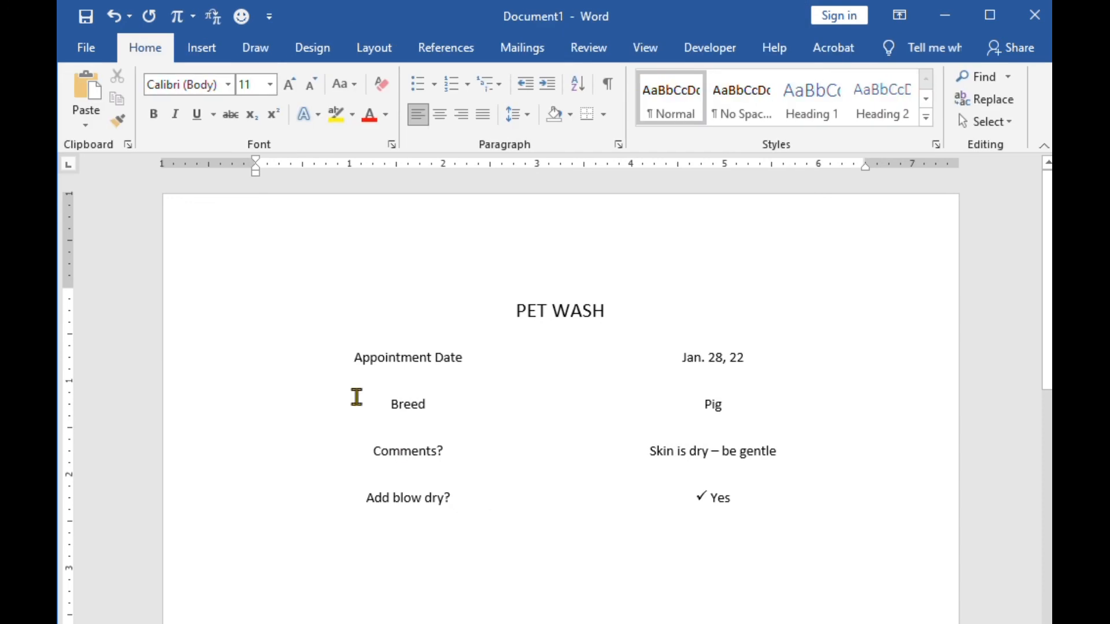
Align the four label cells from "Appointment Date" to "Add blow dry?" centre right
drag(341, 355, 438, 502)
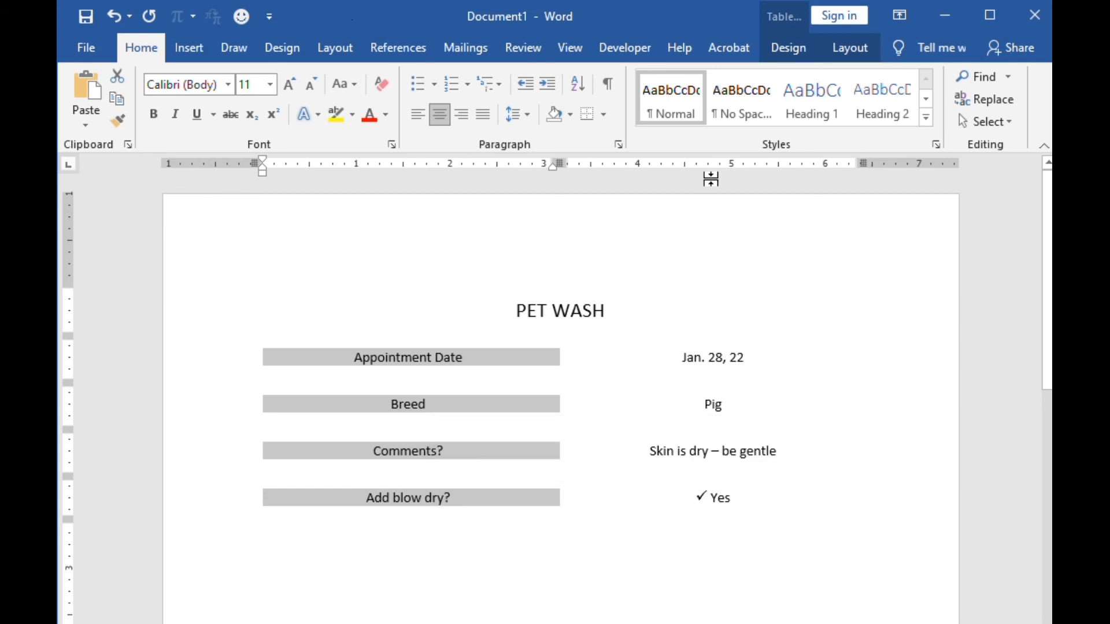
click(849, 49)
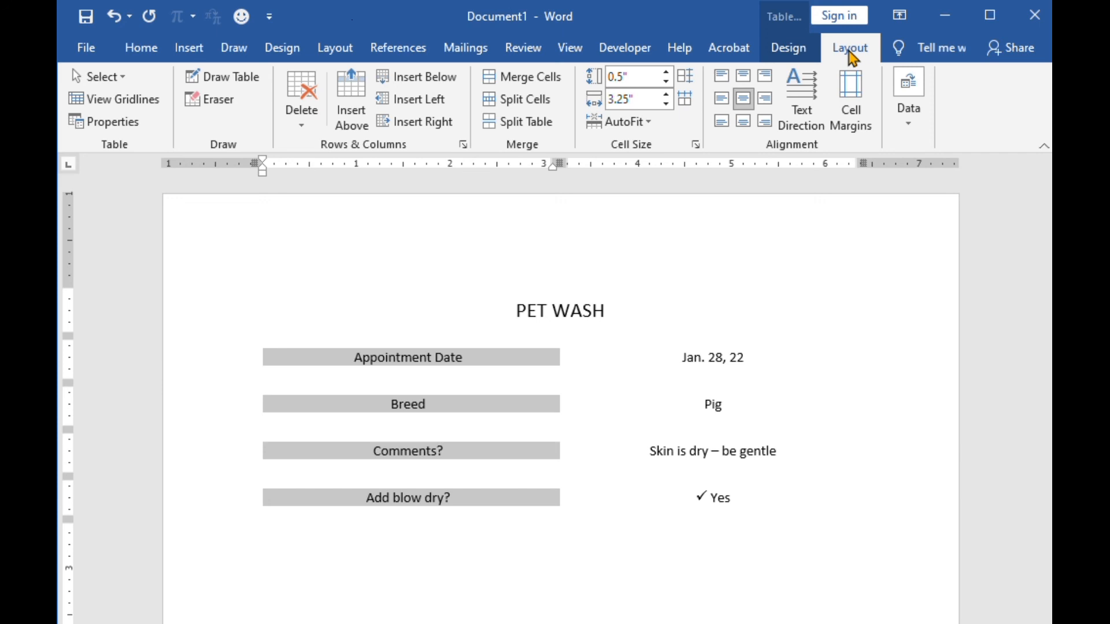
click(764, 99)
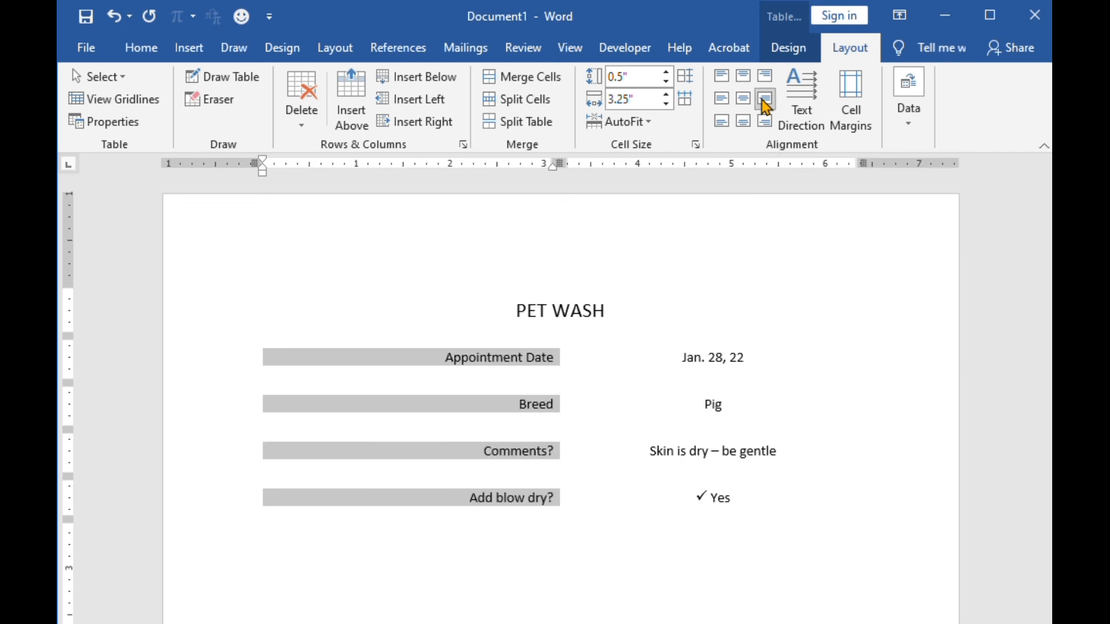
Align the four answer cells, from the appointment date down to the blow dry check box, centre left
drag(664, 354, 719, 508)
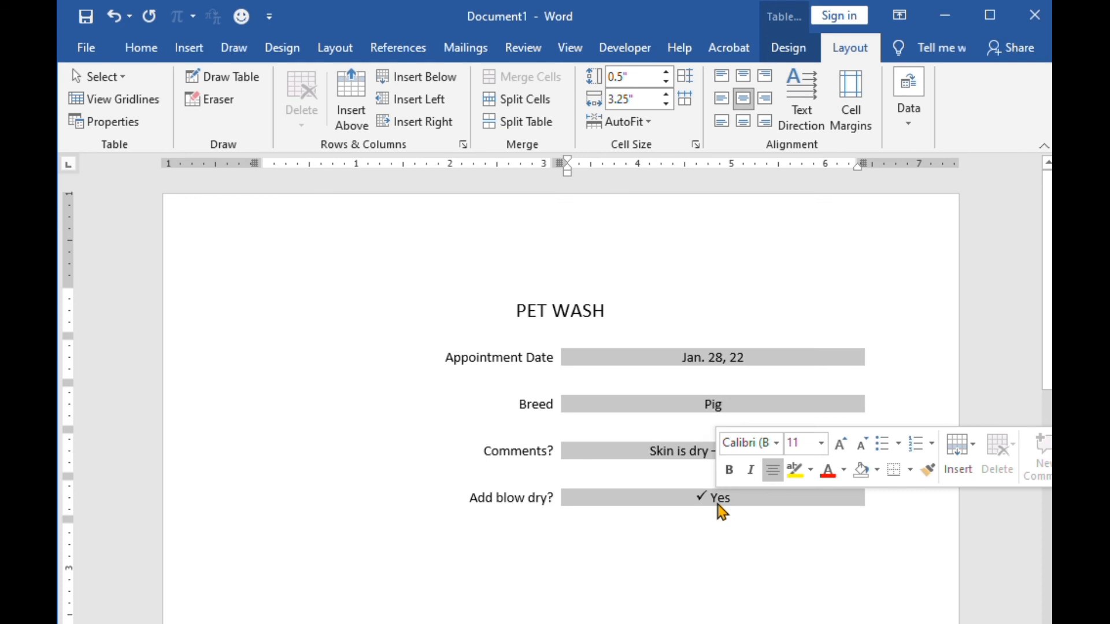
click(717, 101)
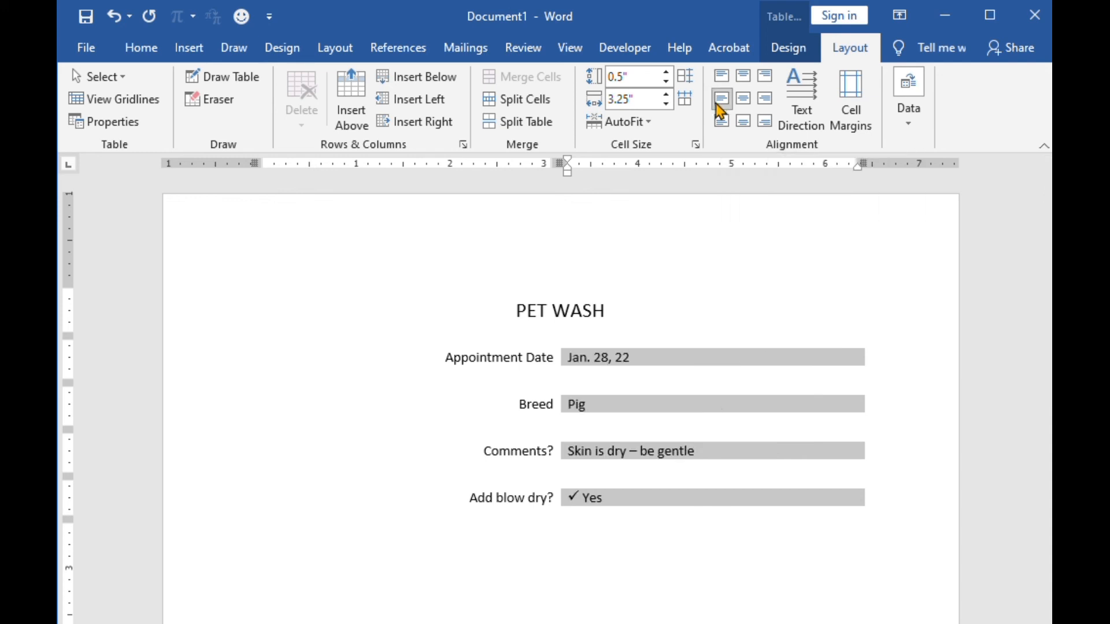
click(573, 550)
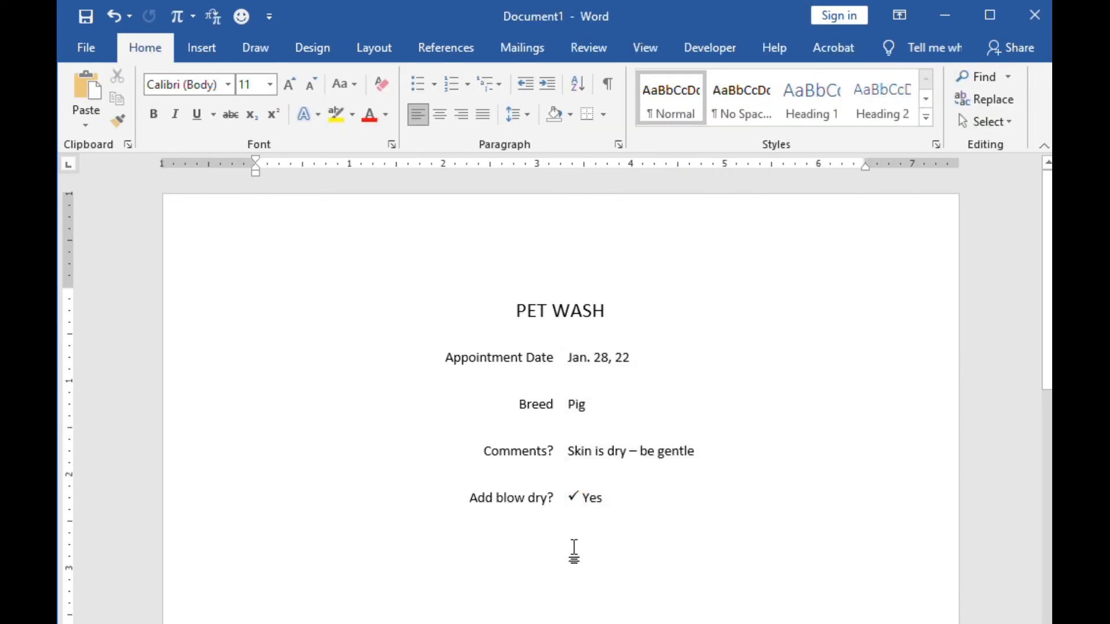
click(618, 509)
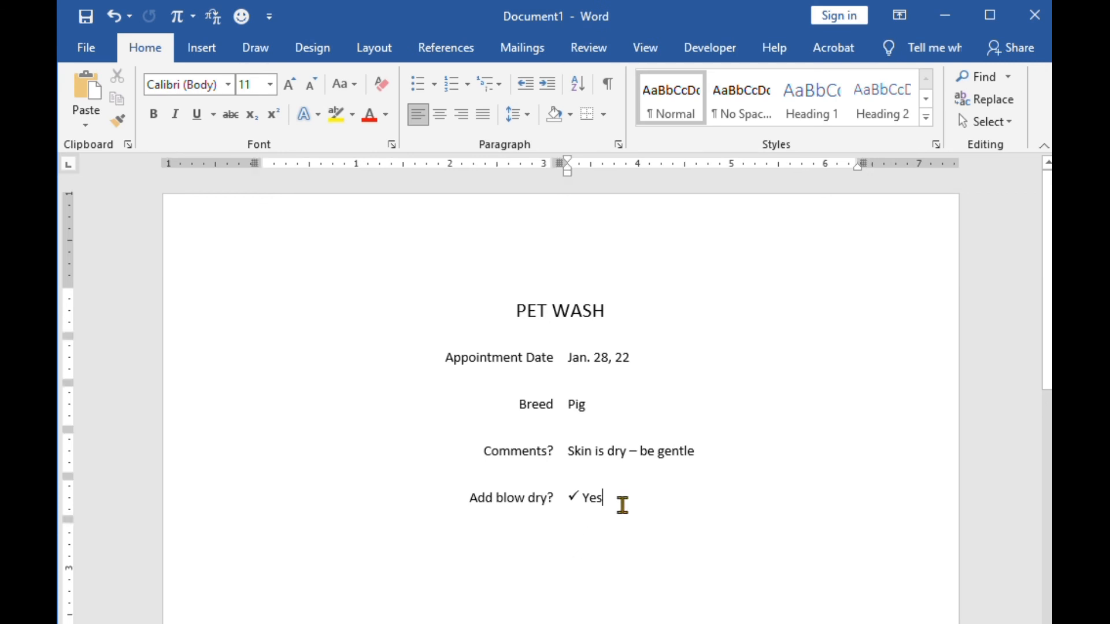
click(599, 535)
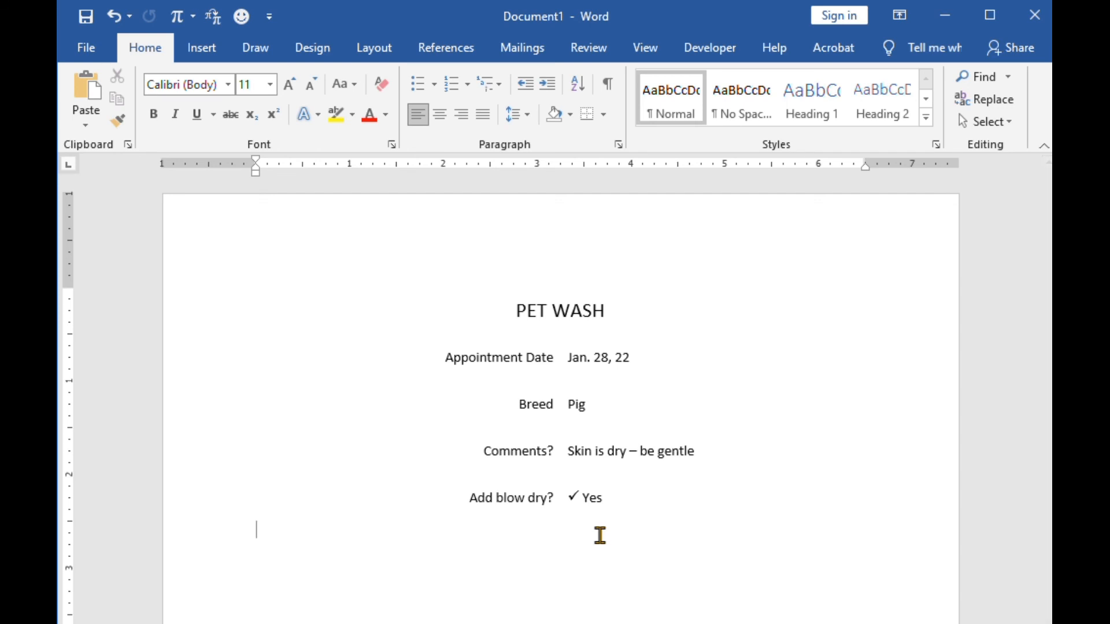
key(ctrl+z)
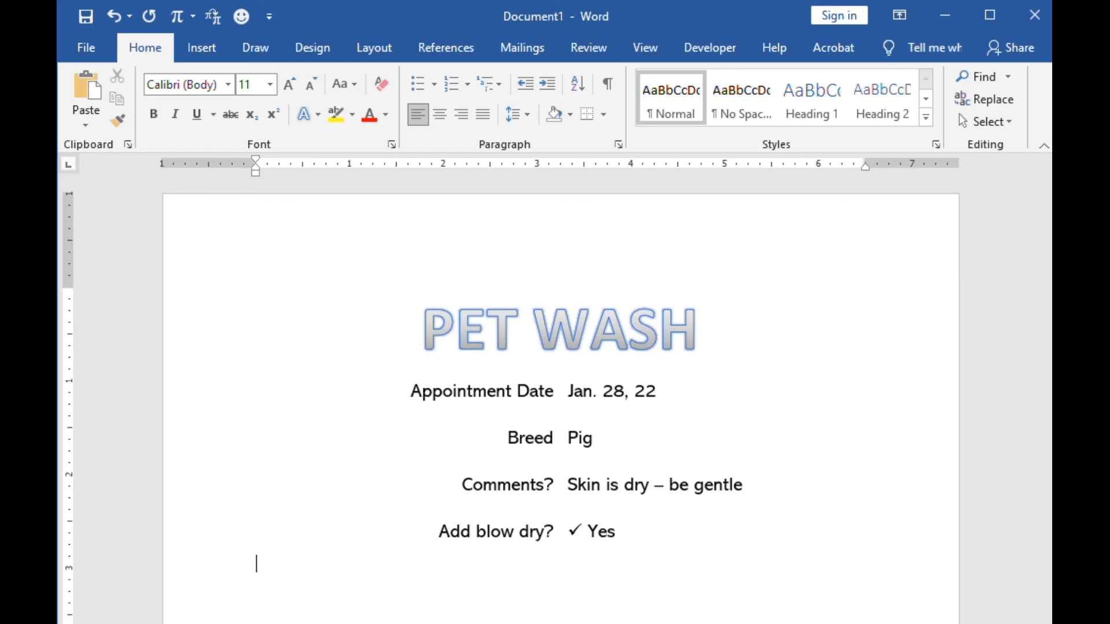
Set the appointment date to today's date, Jan. 25, 22, using the date picker's calendar
click(595, 390)
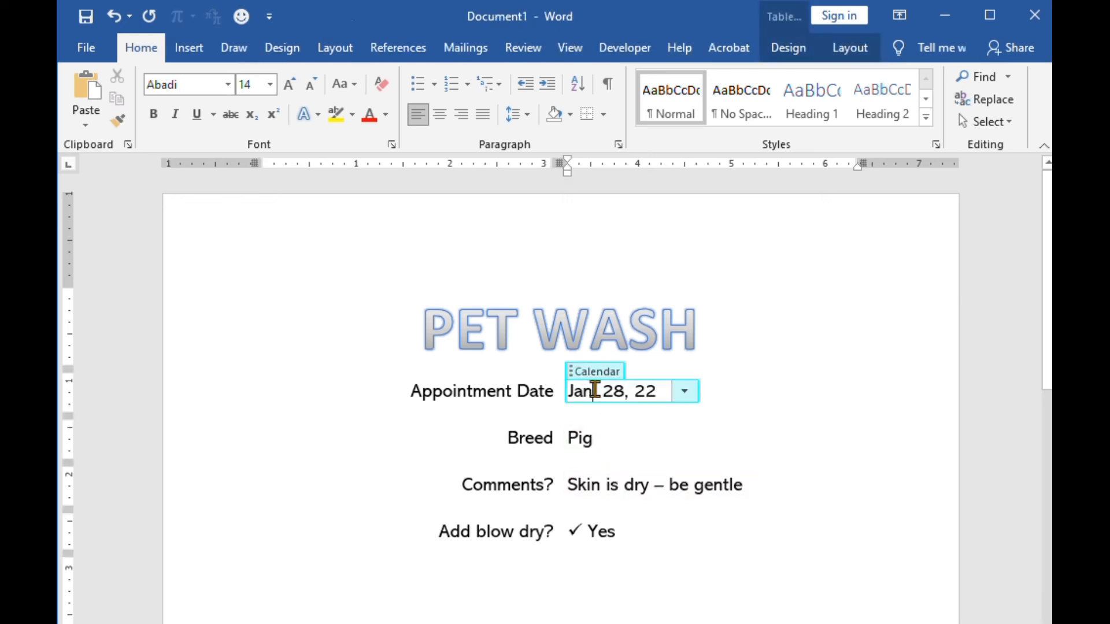
click(684, 393)
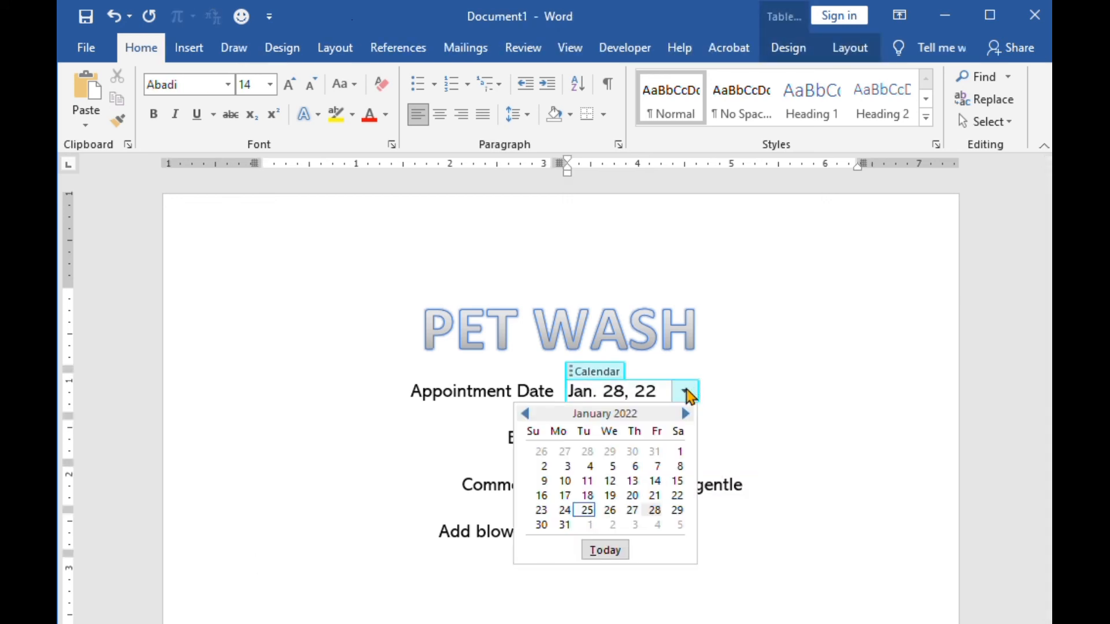
click(601, 549)
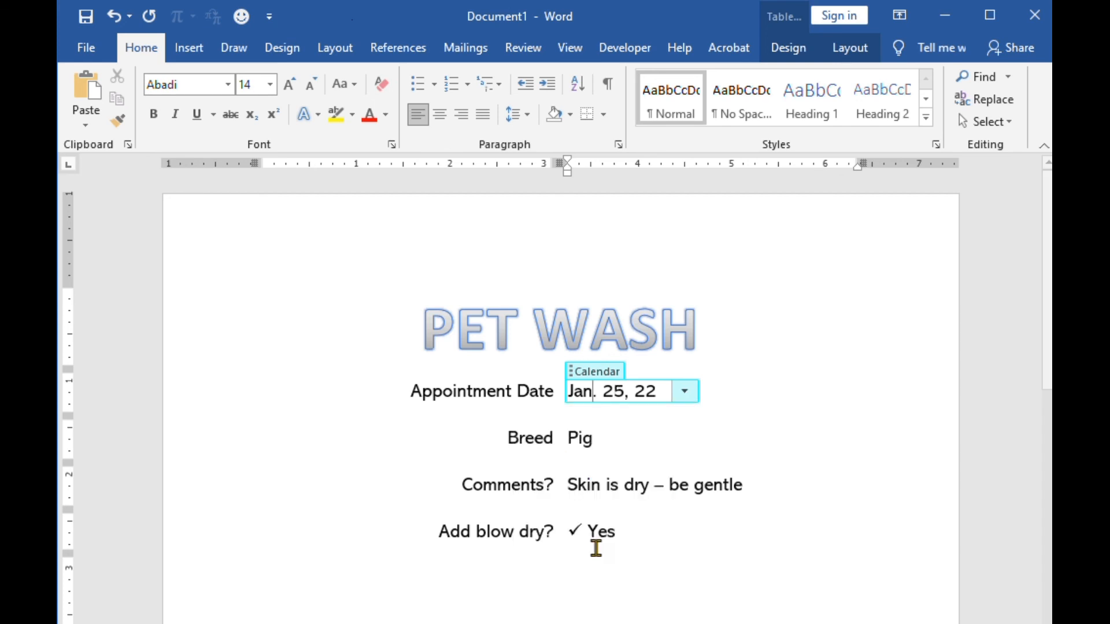
Check the Breed drop-down list, the Comments text control and the blow dry check box by activating each in turn
click(578, 438)
click(616, 439)
click(616, 439)
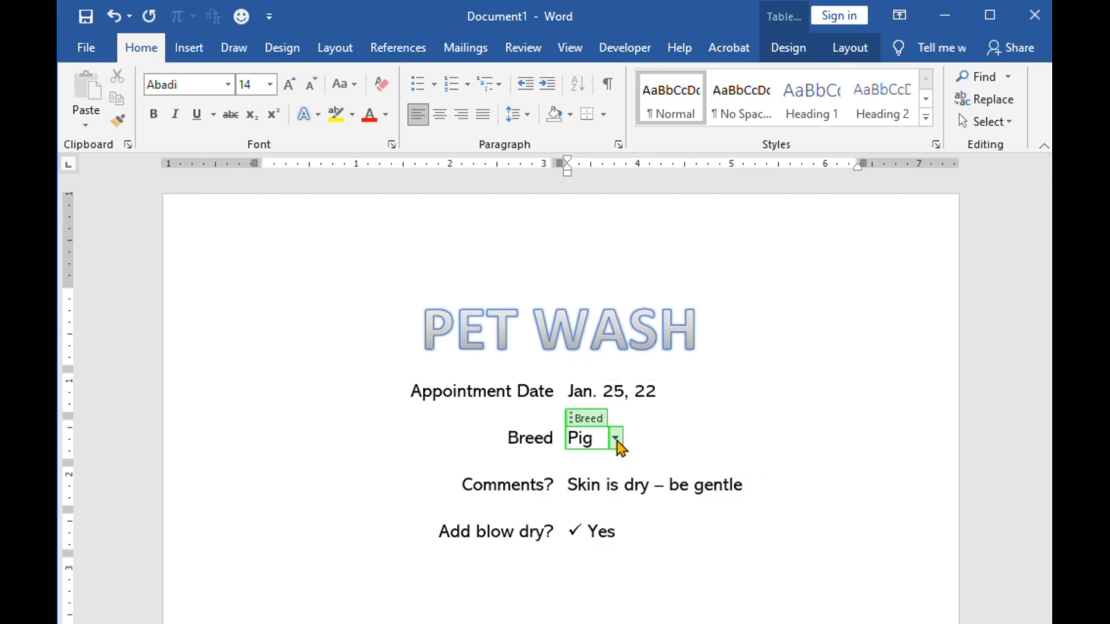
click(608, 488)
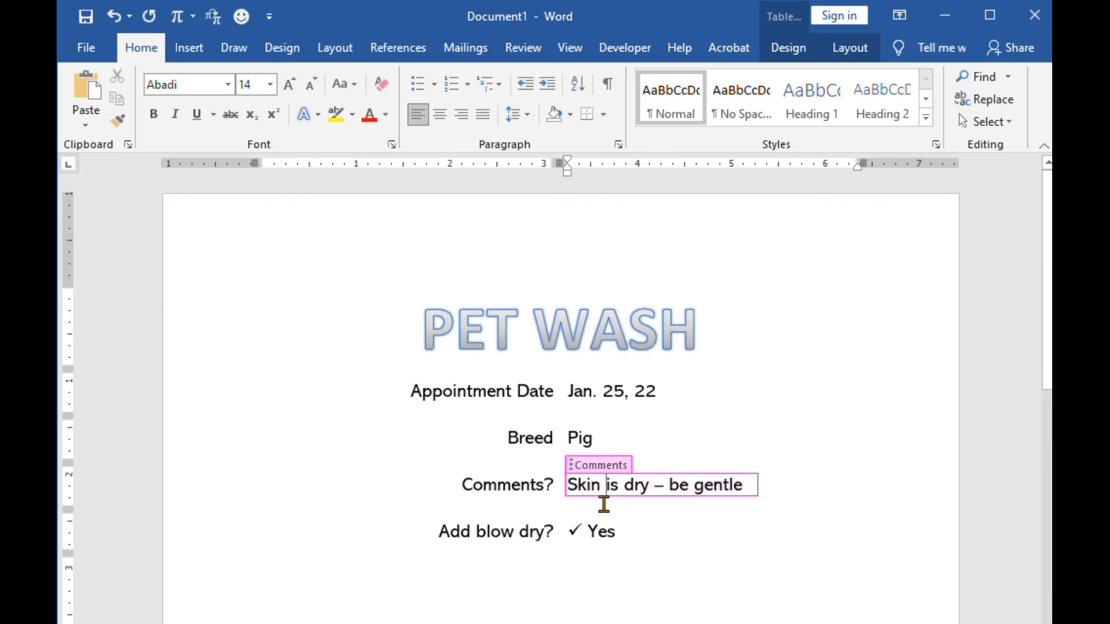
click(576, 532)
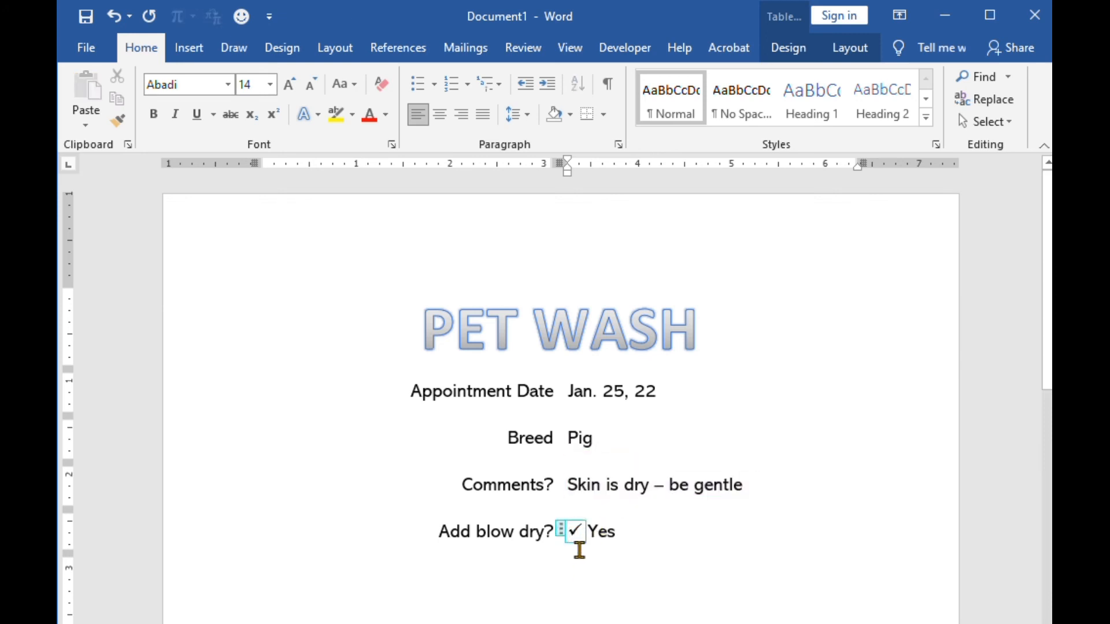